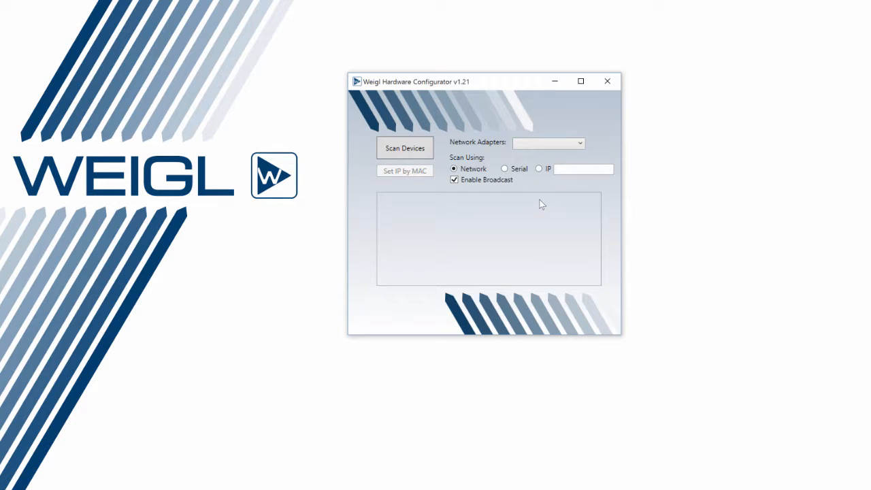
# - Select 10.0.0.110 as the network adapter for device scanning
pyautogui.click(569, 144)
pyautogui.click(570, 158)
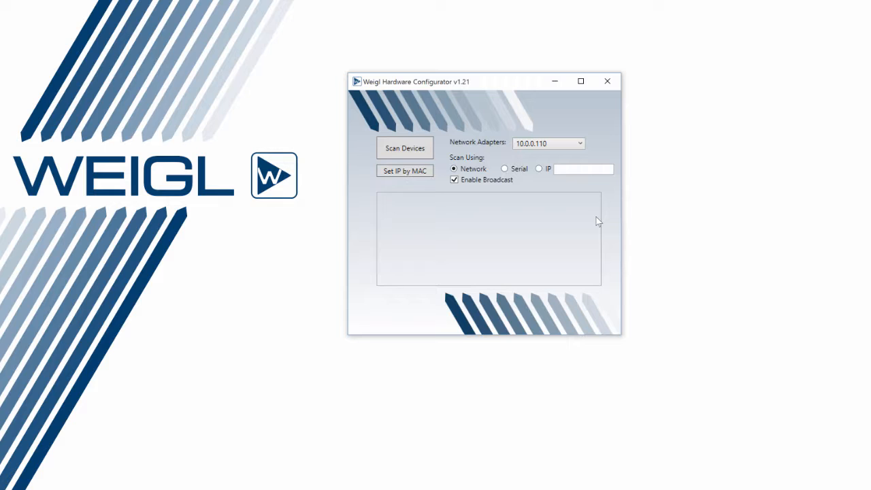
pyautogui.click(580, 143)
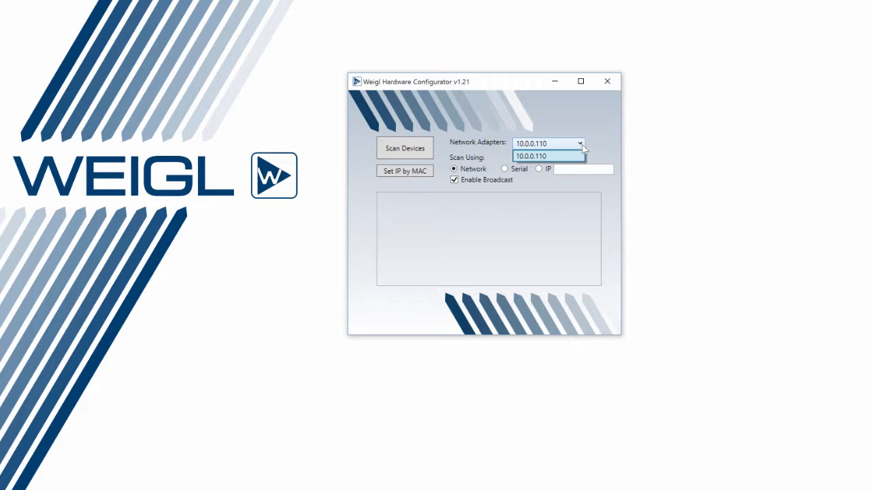
pyautogui.click(596, 142)
# - Switch the scan method to Serial and open the form for setting a device's IP by its MAC address
pyautogui.click(512, 169)
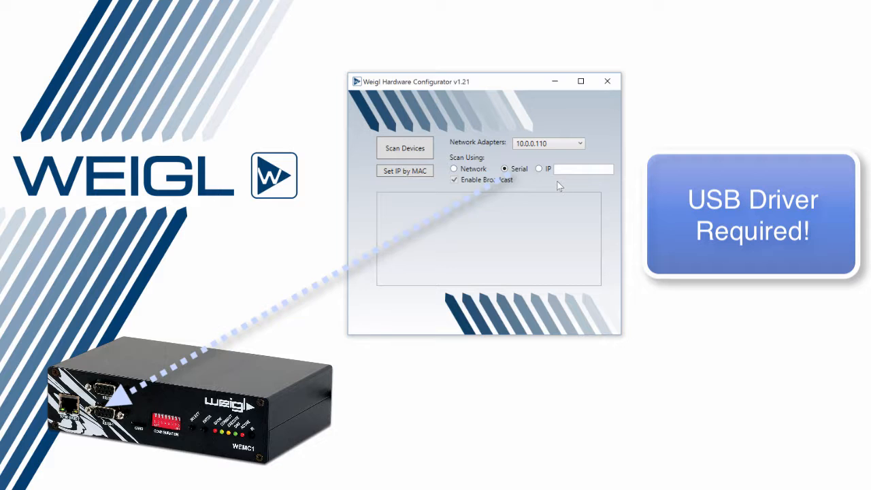
pyautogui.click(405, 171)
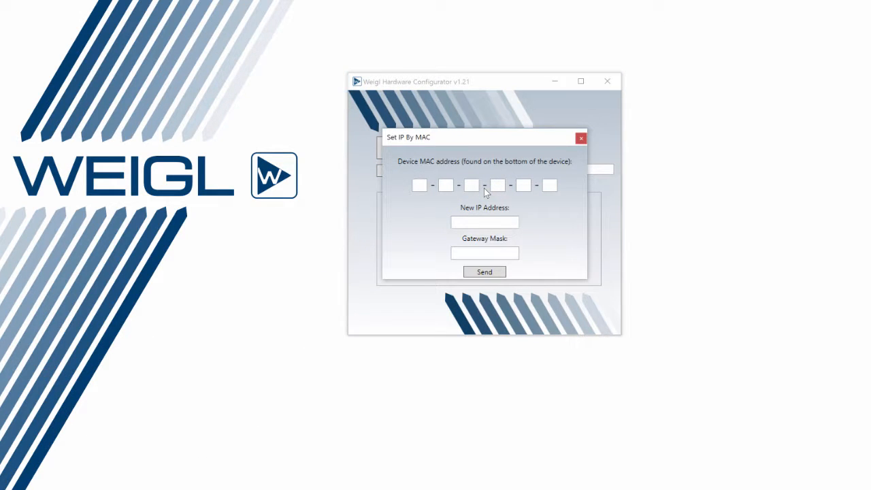
pyautogui.moveTo(465, 144); pyautogui.dragTo(480, 196)
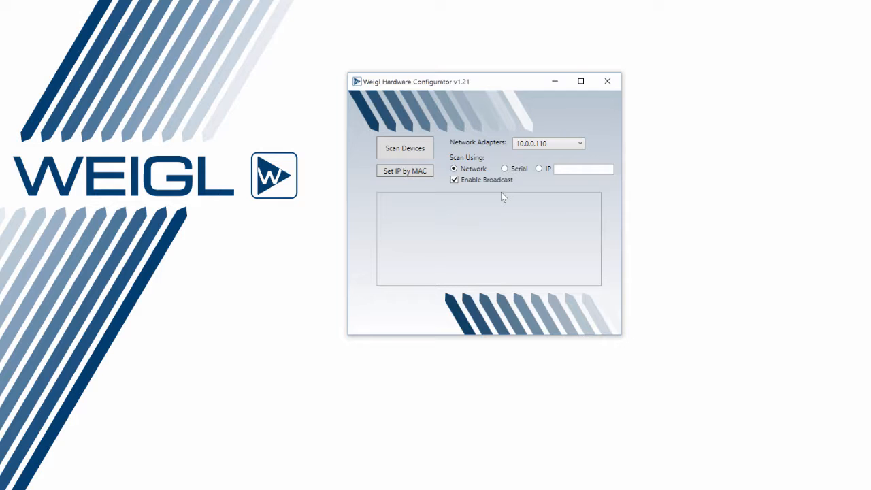
# - Scan the network for devices with broadcast enabled, repeat with broadcast disabled, and open the ProCommander at 10.0.0.101
pyautogui.click(415, 155)
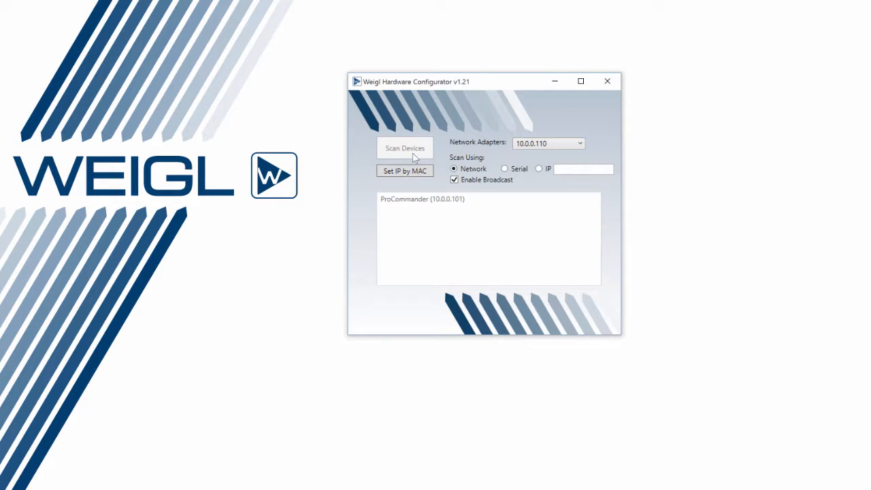
pyautogui.click(454, 181)
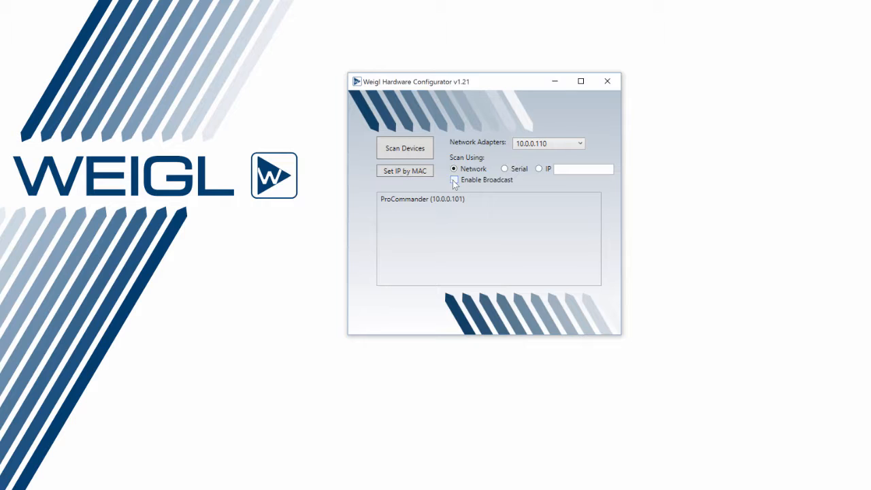
pyautogui.click(414, 154)
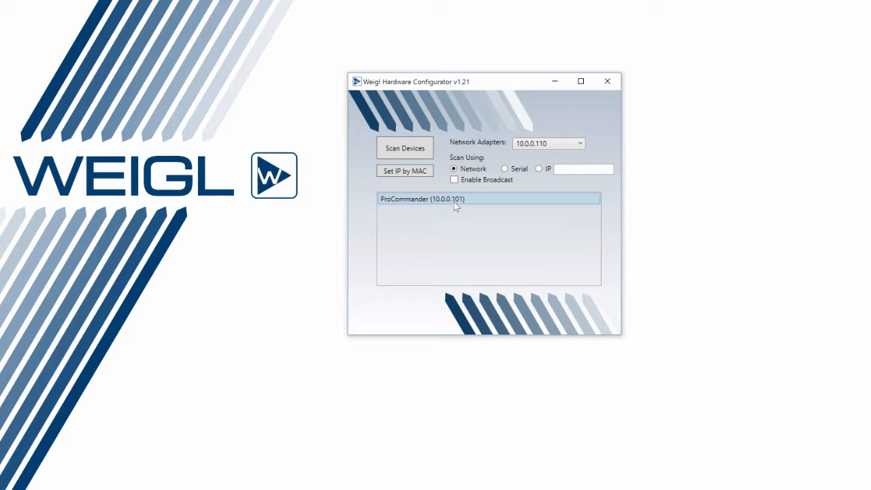
pyautogui.doubleClick(455, 201)
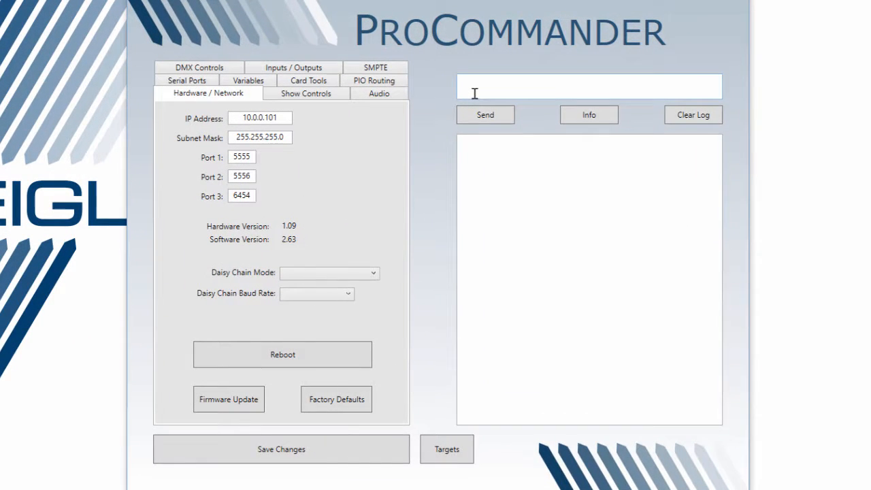
# - Request the device information, clear the log, and request it again to examine the full list of device settings
pyautogui.click(588, 115)
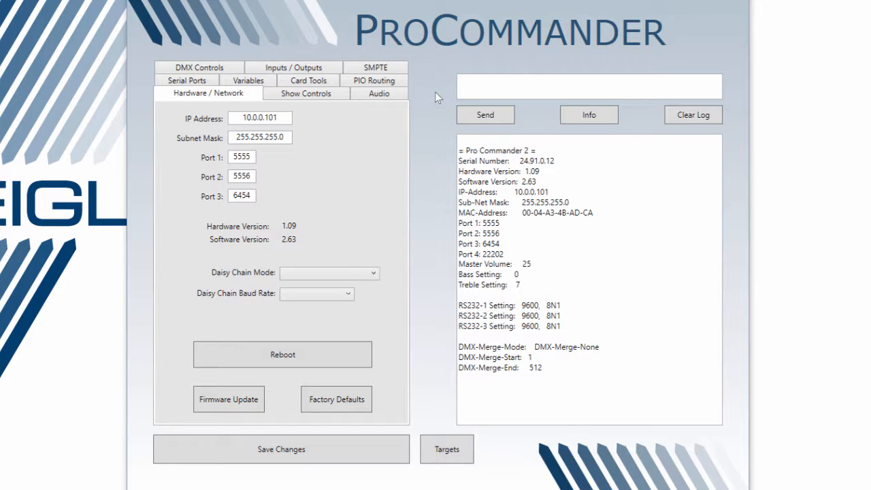
pyautogui.click(689, 115)
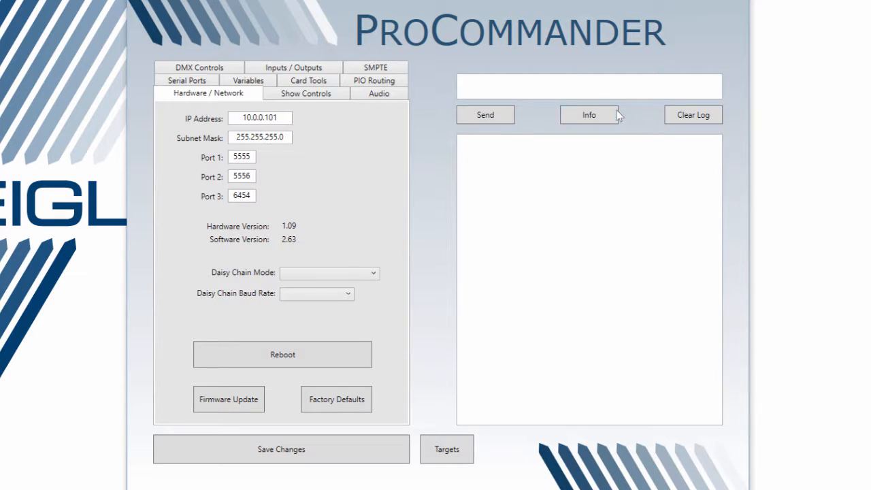
pyautogui.click(590, 115)
pyautogui.moveTo(480, 151); pyautogui.dragTo(556, 369)
pyautogui.click(556, 369)
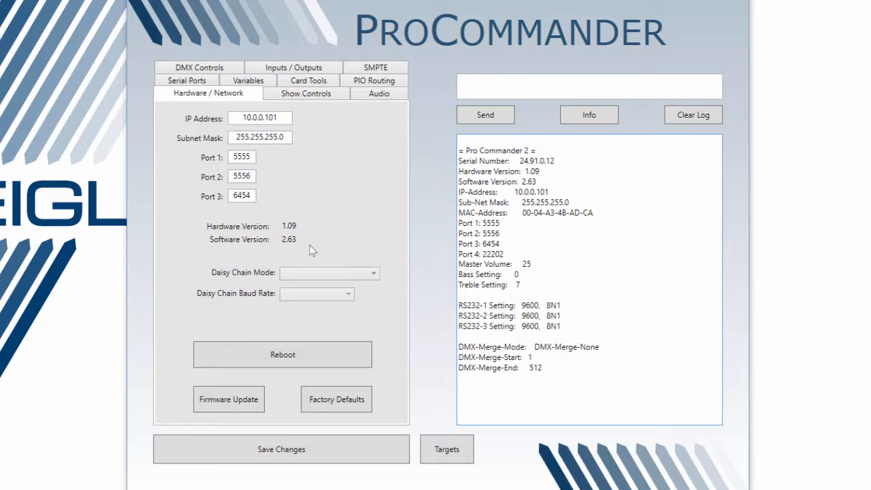
# - Set the daisy chain mode to 1 - Front (NET) and the daisy chain baud rate to 125000
pyautogui.click(372, 273)
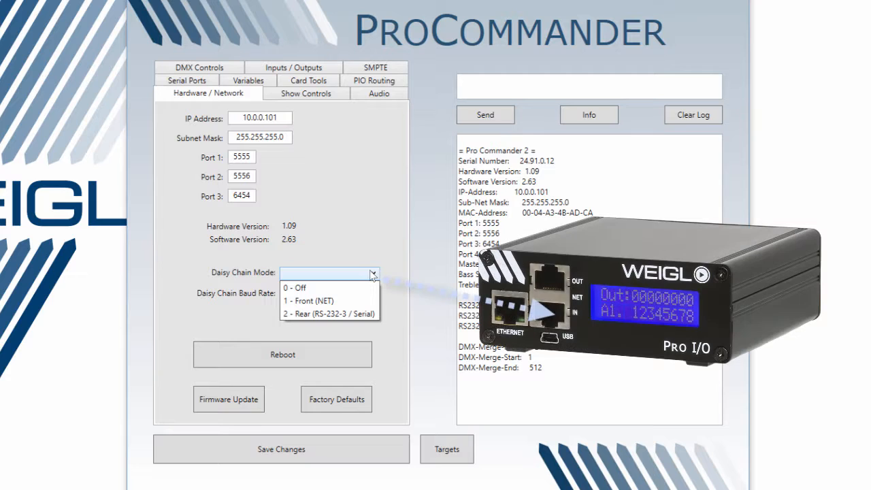
pyautogui.click(357, 238)
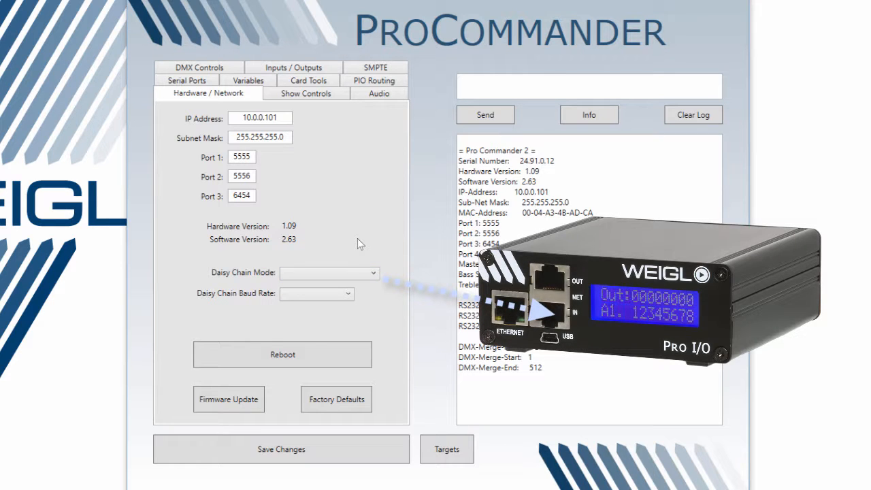
pyautogui.click(350, 275)
pyautogui.click(338, 298)
pyautogui.click(338, 298)
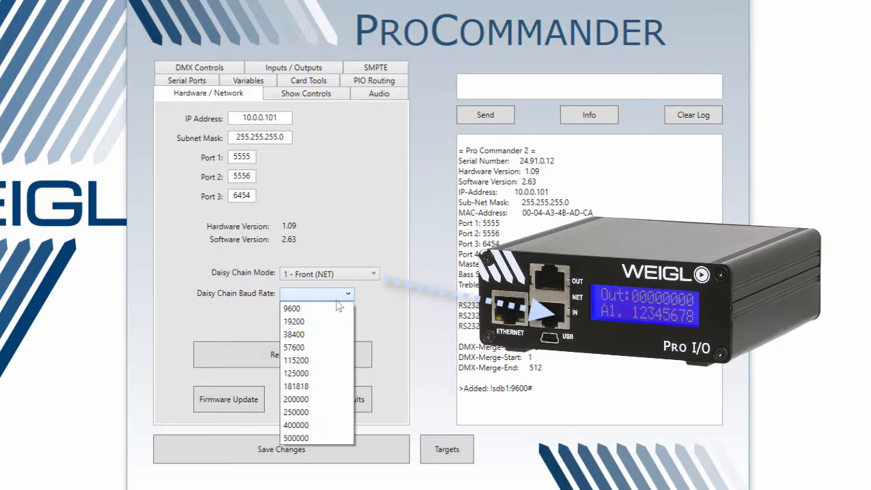
pyautogui.click(319, 368)
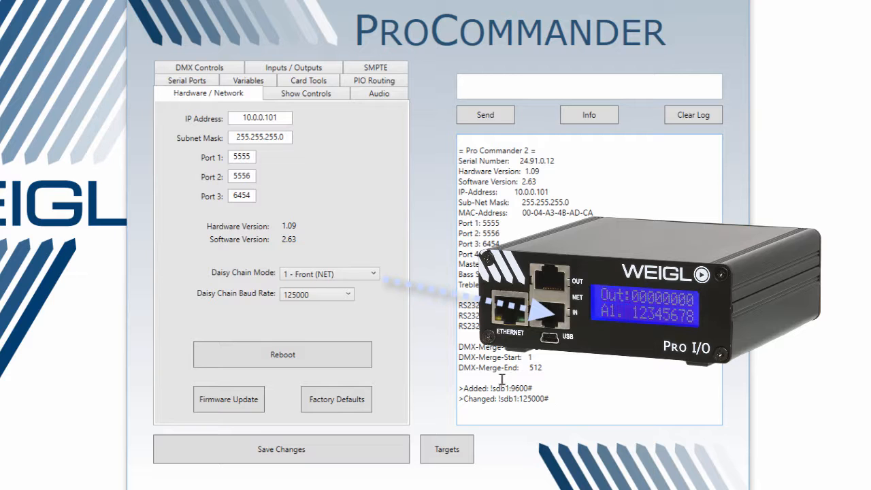
# - Set the daisy chain mode to 0 - Off and save the changes to the device
pyautogui.click(338, 274)
pyautogui.click(338, 290)
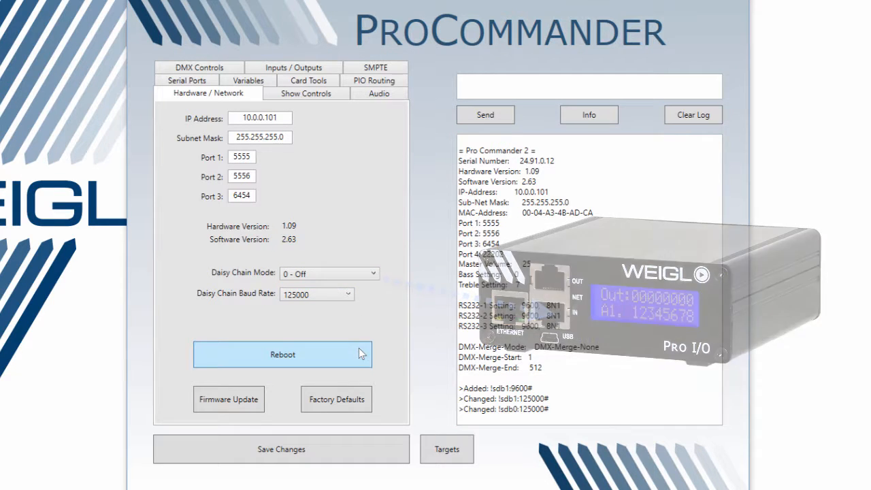
pyautogui.click(363, 443)
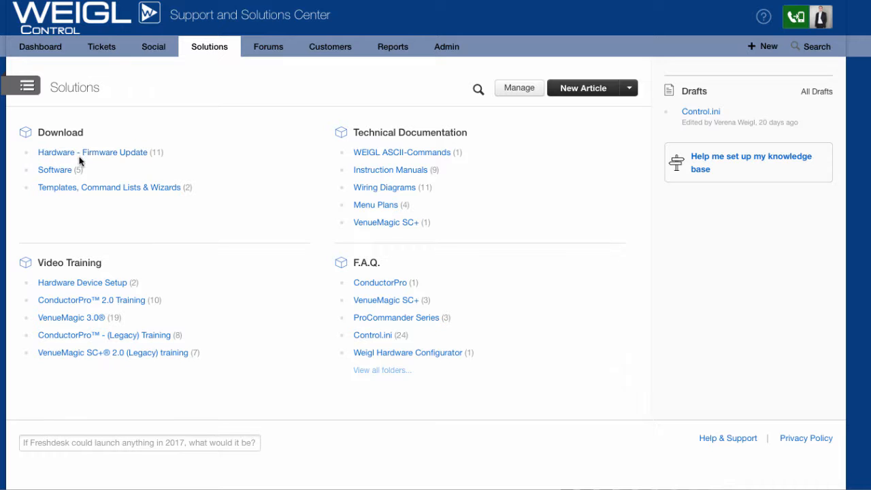
# - On the Weigl support site, open the ProCommander 2 Firmware Update V282 article, and review the files in the ProCom2_V282 folder
pyautogui.click(105, 155)
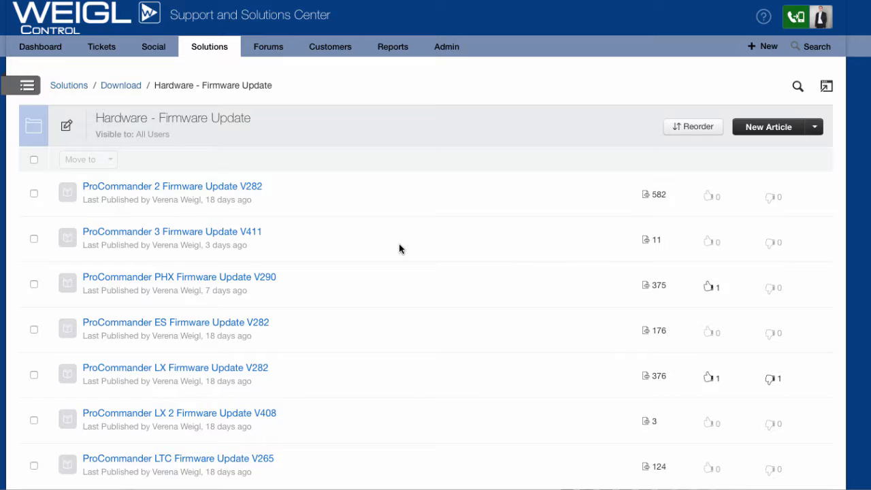
pyautogui.click(248, 190)
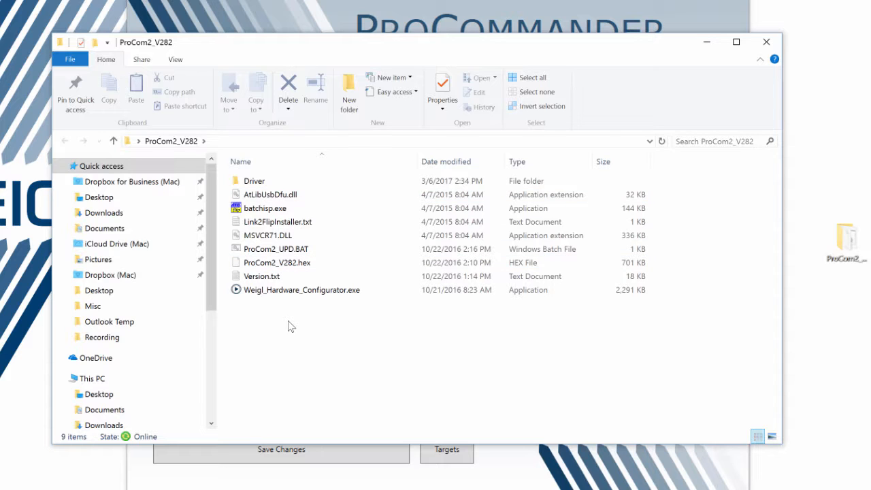
pyautogui.moveTo(284, 228)
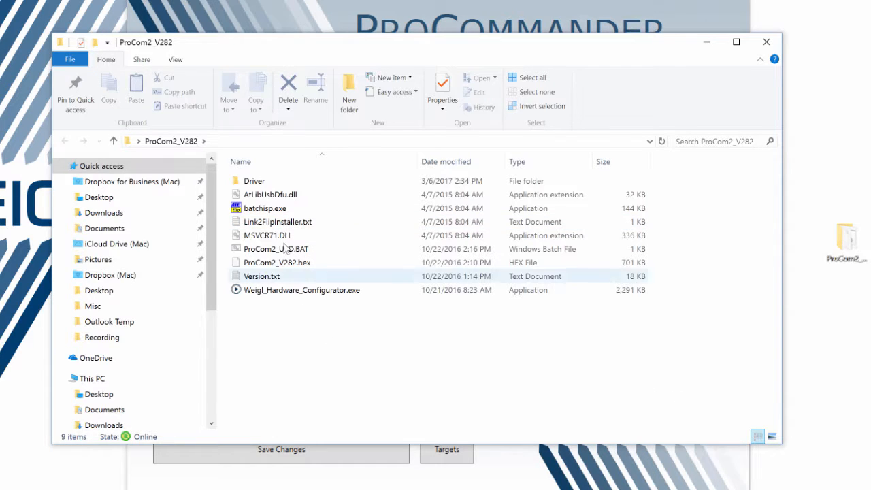
pyautogui.click(766, 43)
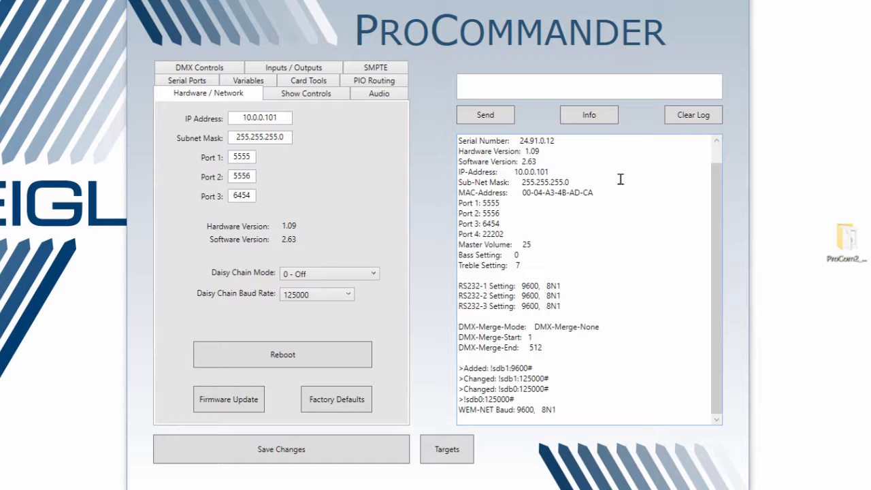
# - Load ProCom2_V282.hex from the desktop's ProCom2_V282 folder as the firmware update file, showing all file types to find it
pyautogui.click(242, 403)
pyautogui.moveTo(39, 47); pyautogui.dragTo(329, 99)
pyautogui.click(308, 178)
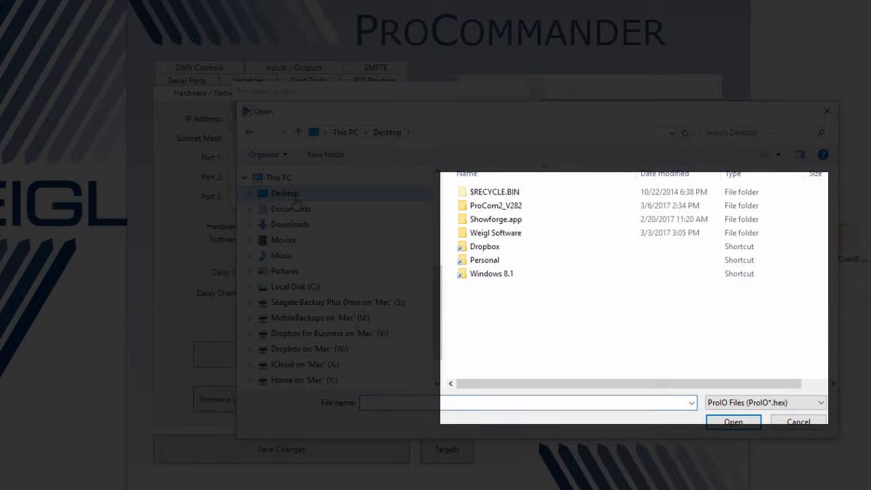
pyautogui.doubleClick(489, 207)
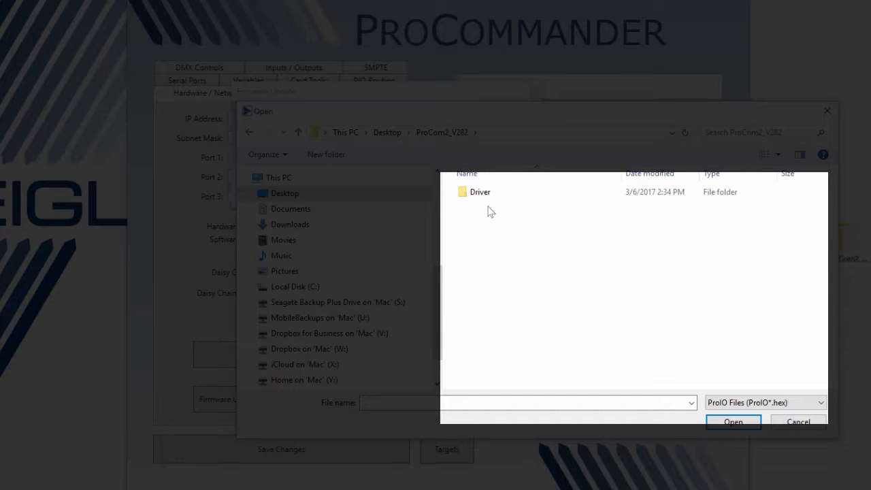
pyautogui.click(763, 402)
pyautogui.click(766, 412)
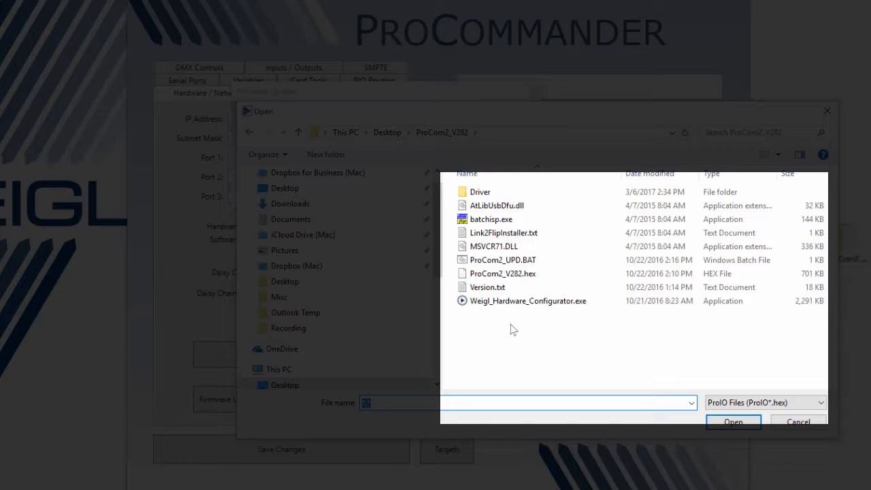
pyautogui.click(485, 275)
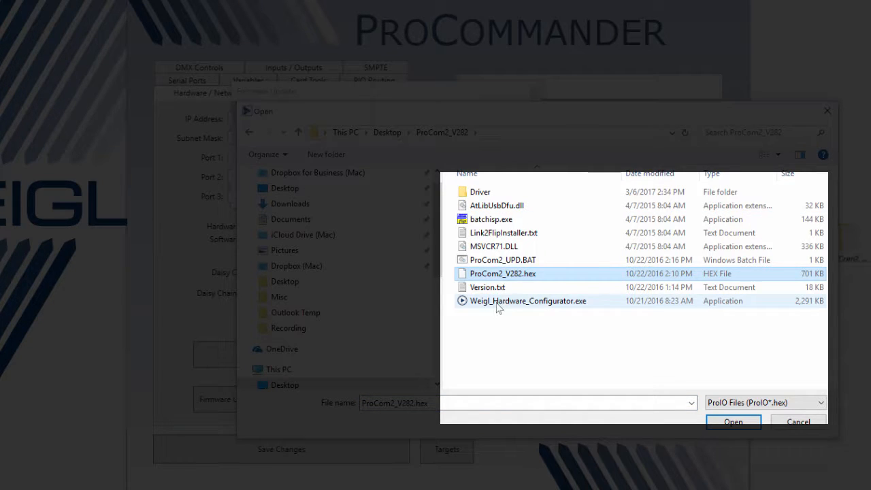
pyautogui.click(731, 426)
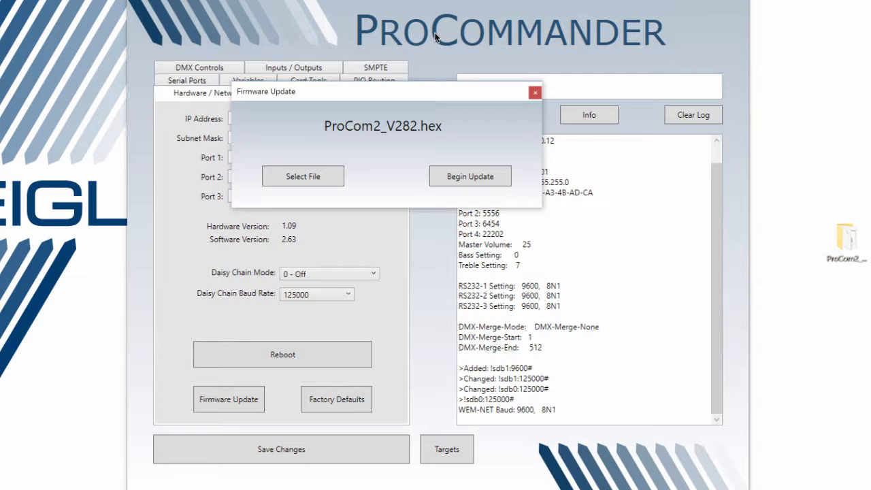
# - Run the firmware update with the selected file and dismiss the completion message
pyautogui.click(450, 177)
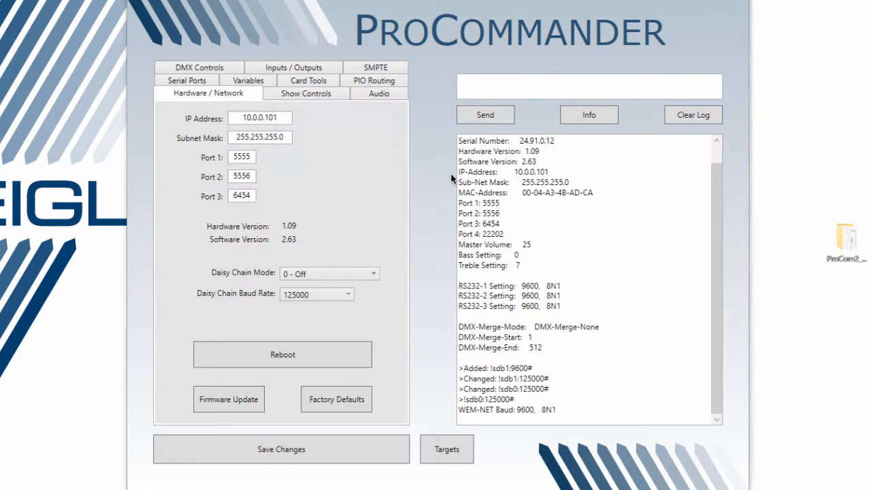
pyautogui.moveTo(133, 60); pyautogui.dragTo(416, 134)
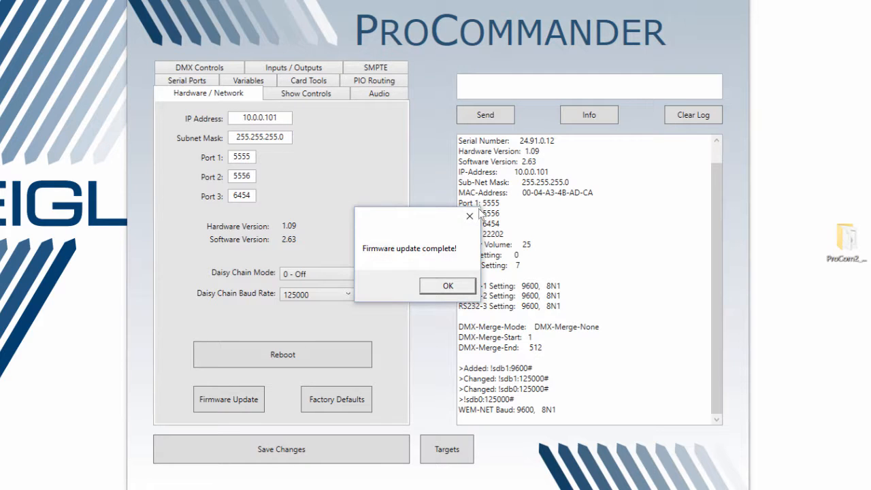
pyautogui.moveTo(418, 224); pyautogui.dragTo(420, 176)
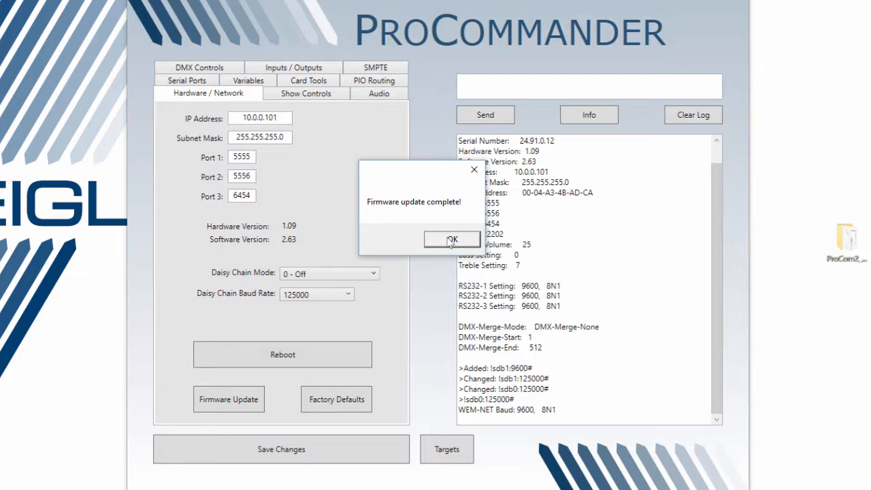
pyautogui.click(451, 239)
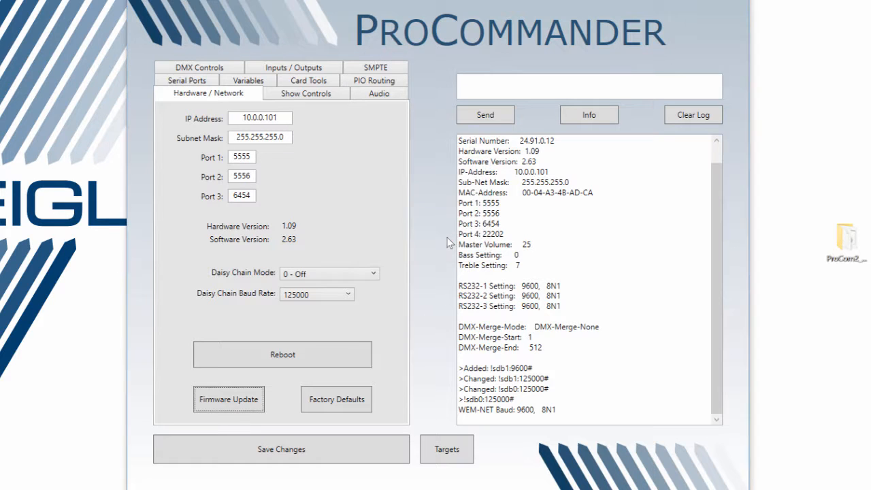
# - Clear the log and request the device information again to check the software version
pyautogui.click(686, 121)
pyautogui.click(599, 114)
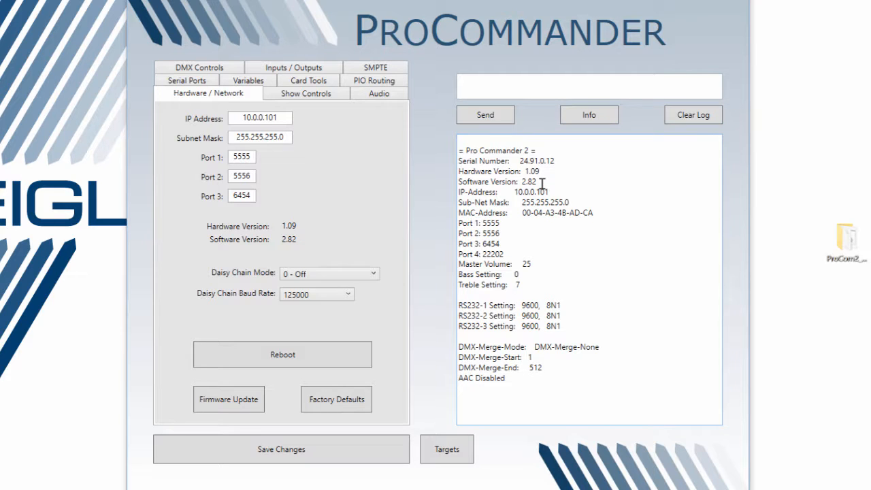
pyautogui.moveTo(540, 182); pyautogui.dragTo(475, 181)
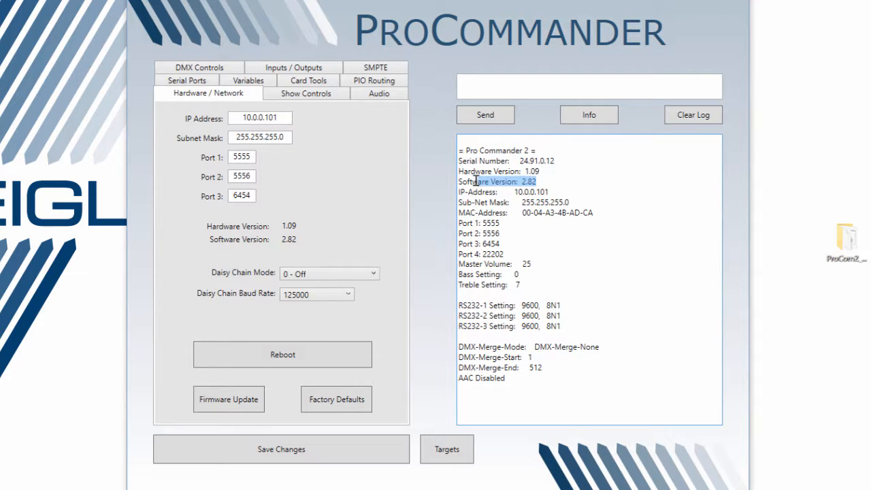
pyautogui.click(578, 183)
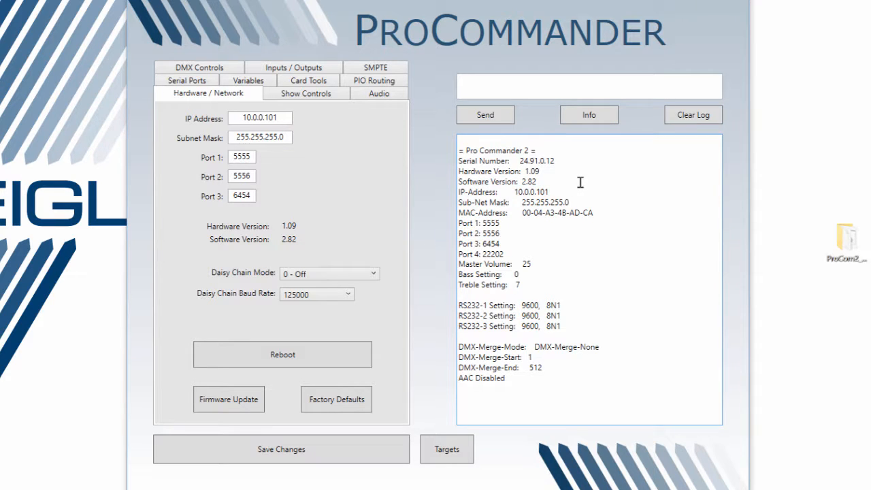
# - Set the daisy chain baud rate to 9600
pyautogui.click(335, 297)
pyautogui.click(333, 310)
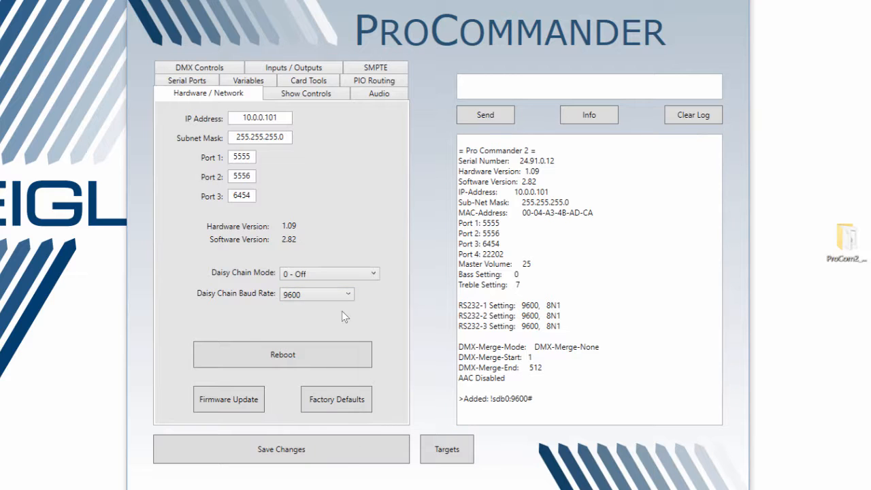
# - Save the pending changes to the device and highlight the AAC status and MAC address in the log's device information
pyautogui.click(343, 450)
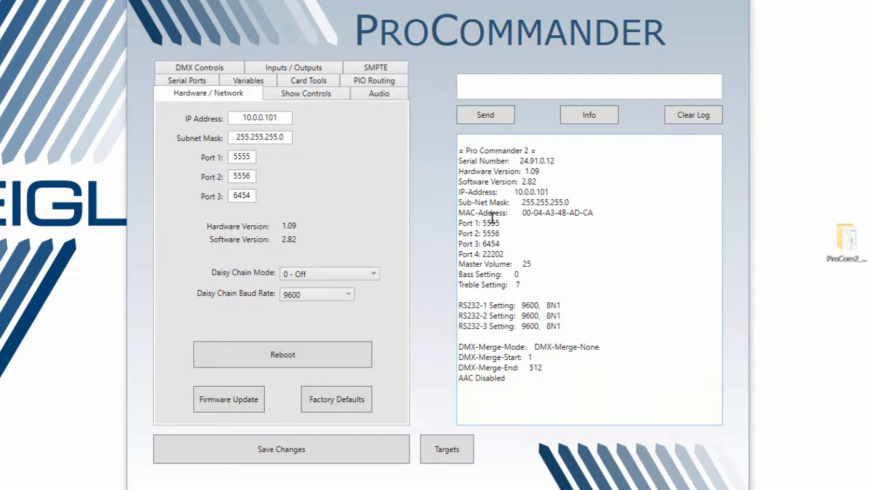
pyautogui.moveTo(512, 378); pyautogui.dragTo(461, 379)
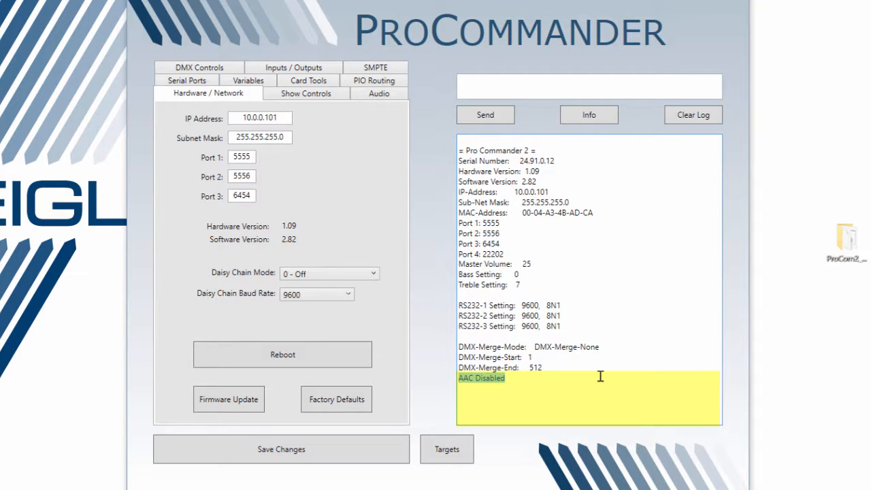
pyautogui.moveTo(561, 327); pyautogui.dragTo(577, 232)
pyautogui.click(614, 308)
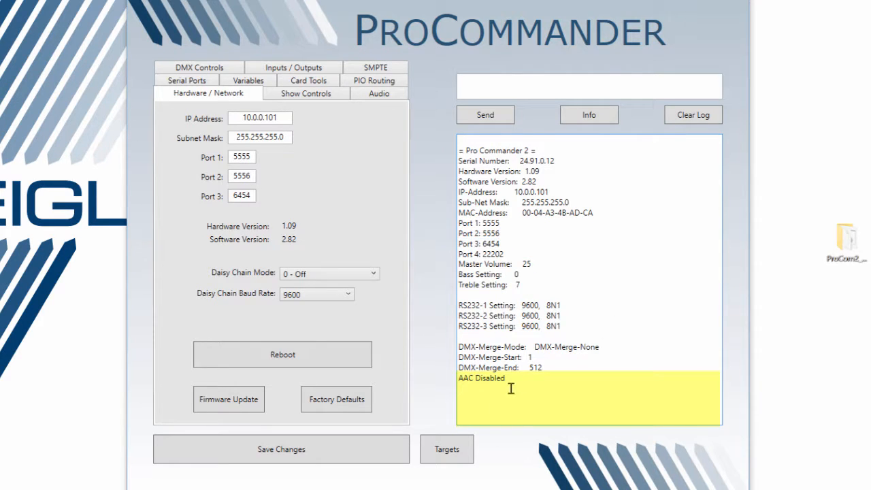
pyautogui.moveTo(508, 378); pyautogui.dragTo(459, 379)
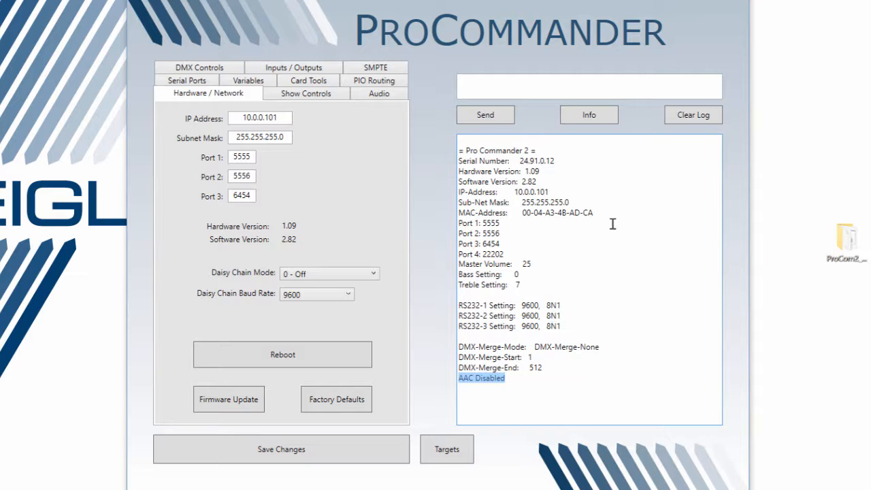
pyautogui.moveTo(610, 213); pyautogui.dragTo(523, 213)
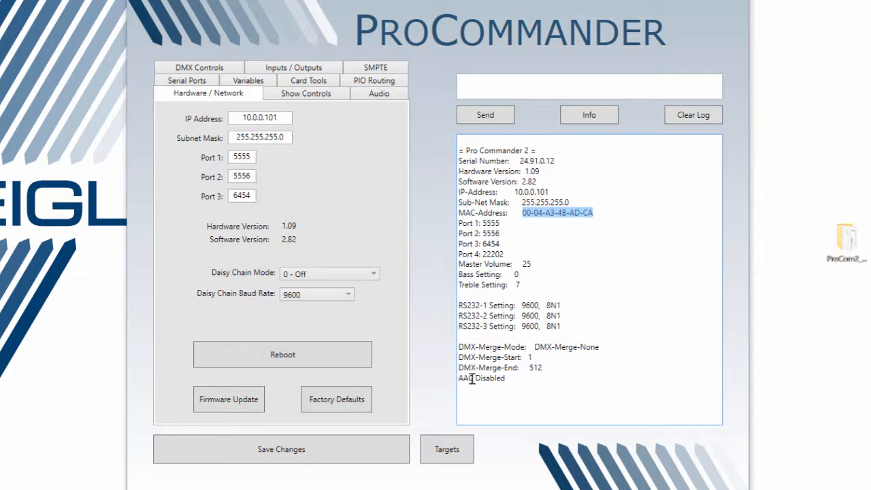
pyautogui.click(547, 383)
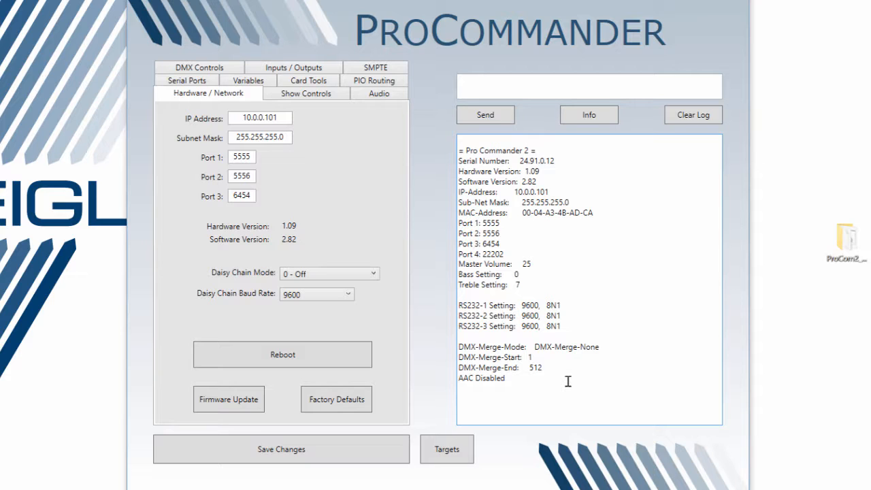
# - Look over the master audio settings and the available amplifier gain options, leaving the gain unselected
pyautogui.click(379, 93)
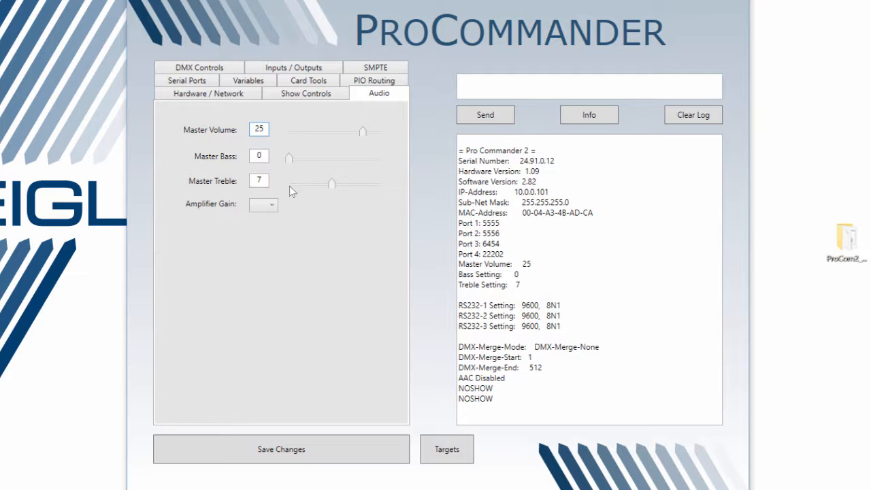
pyautogui.click(275, 204)
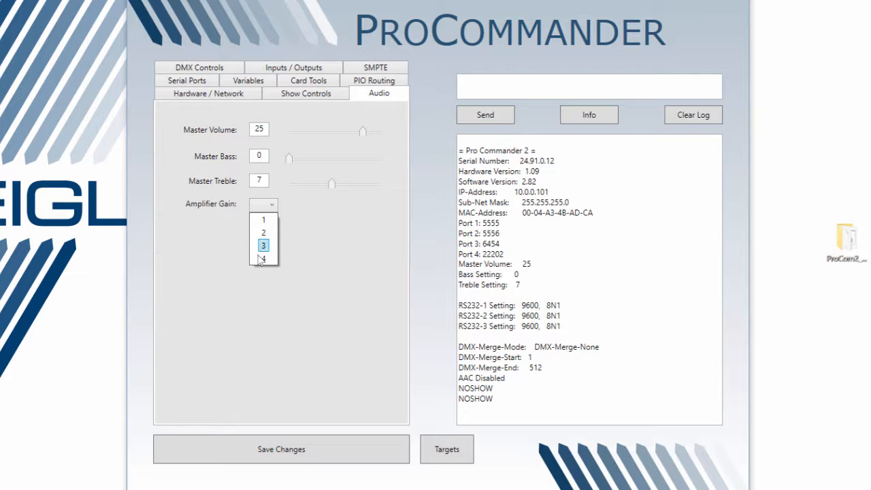
pyautogui.click(345, 178)
# - Enlarge the window to fit the serial port settings and examine Serial Port 1's baud rate and driver mode options
pyautogui.click(188, 81)
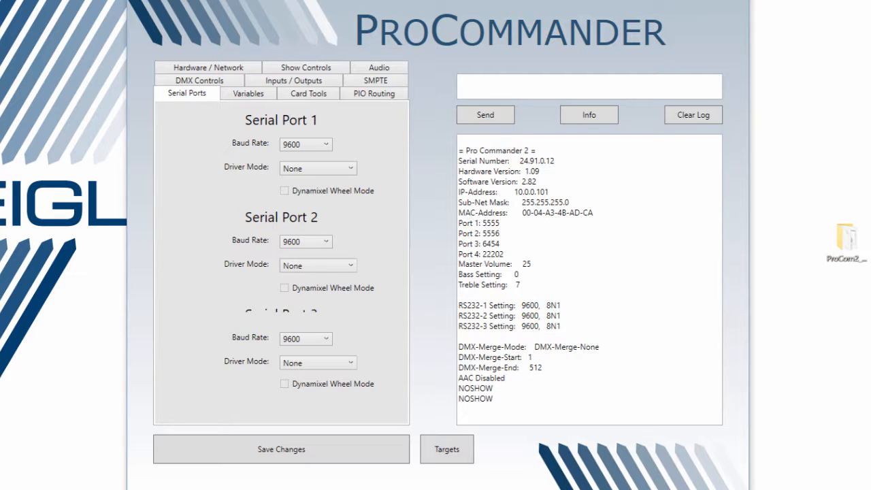
pyautogui.moveTo(737, 489); pyautogui.dragTo(737, 489)
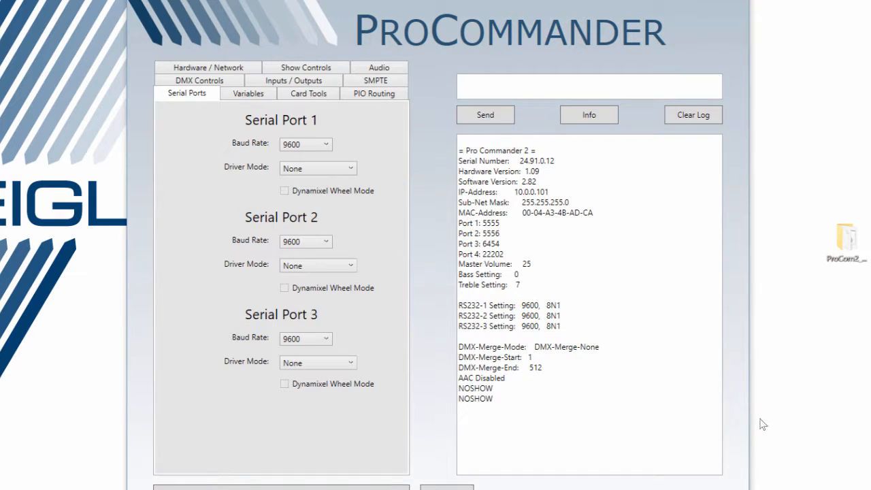
pyautogui.moveTo(749, 410); pyautogui.dragTo(789, 409)
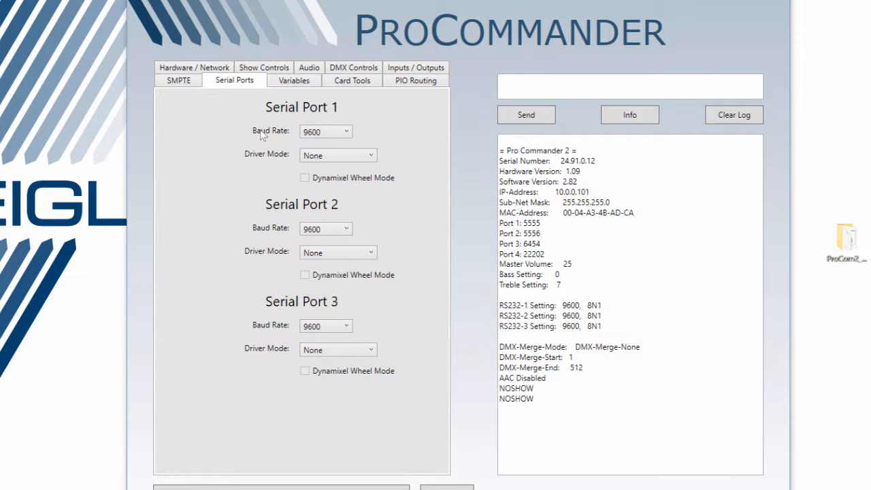
pyautogui.click(347, 133)
pyautogui.click(347, 133)
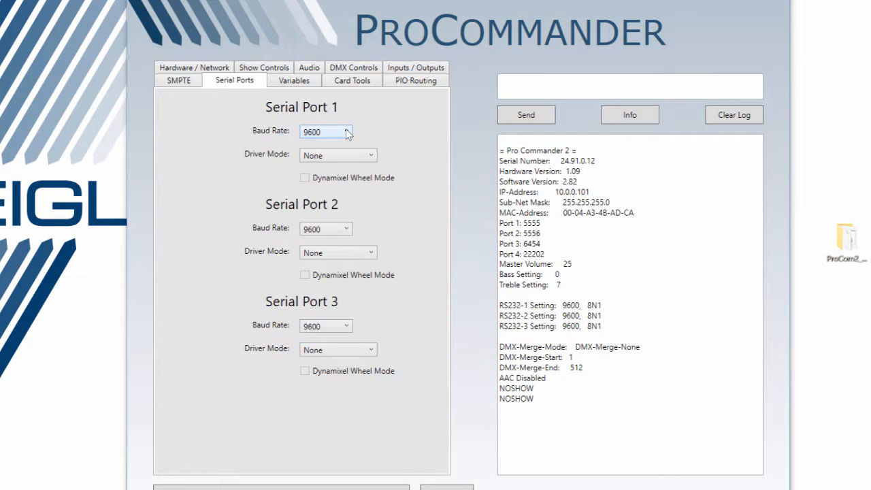
pyautogui.click(376, 156)
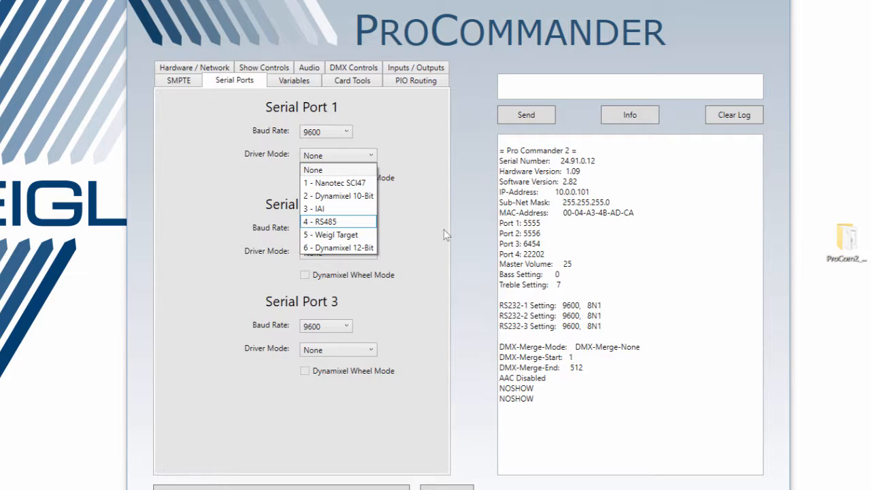
# - Widen the window and turn on one-second variable monitoring, trying the hex display of the values and switching it off again
pyautogui.click(294, 80)
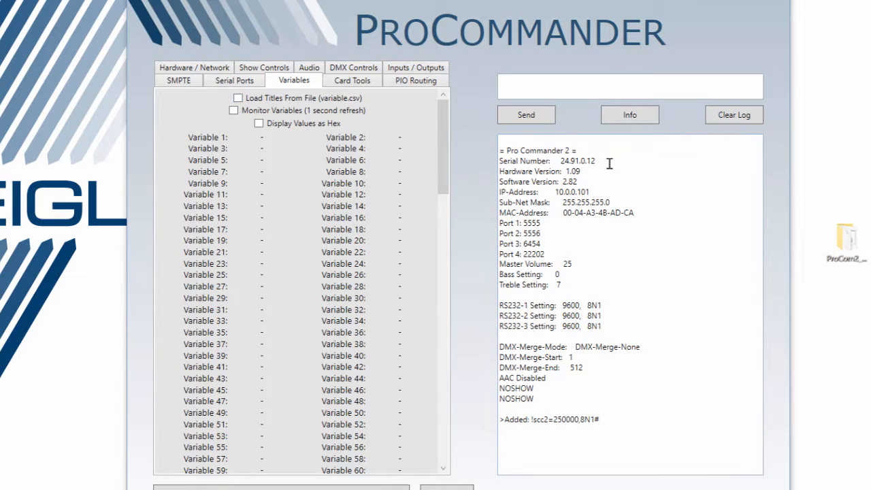
pyautogui.moveTo(790, 144); pyautogui.dragTo(870, 144)
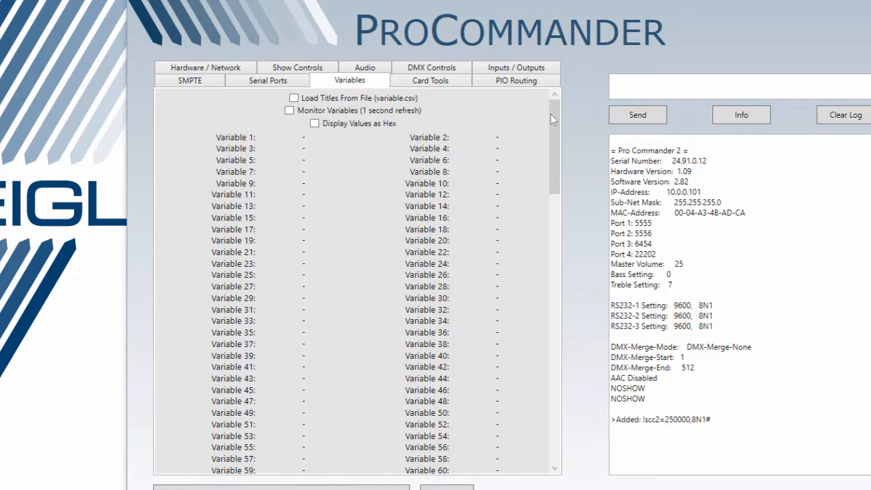
pyautogui.moveTo(550, 114); pyautogui.dragTo(547, 60)
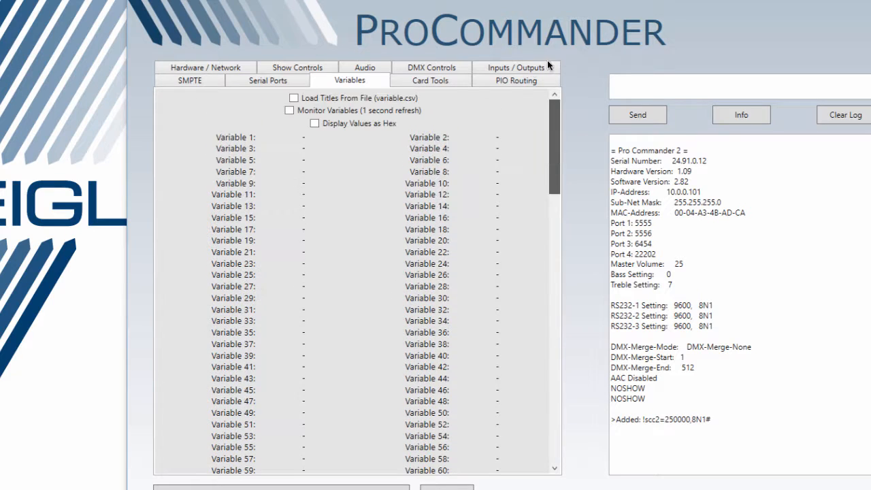
pyautogui.click(289, 110)
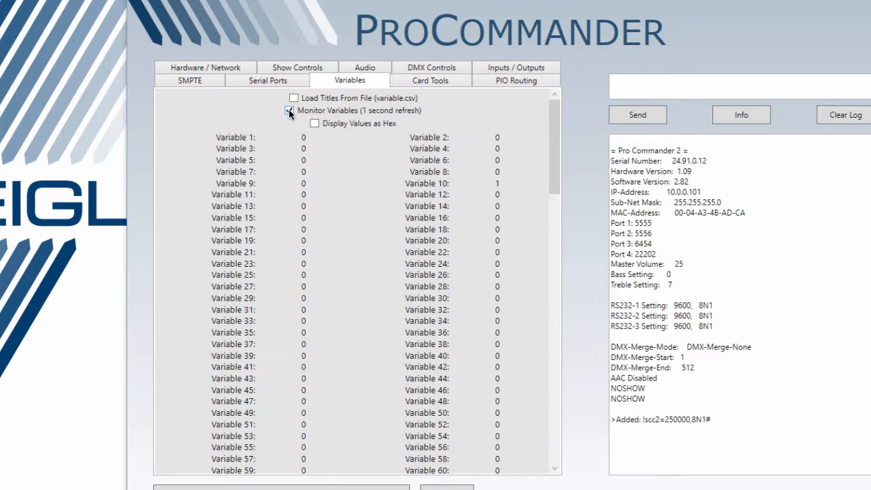
pyautogui.click(321, 125)
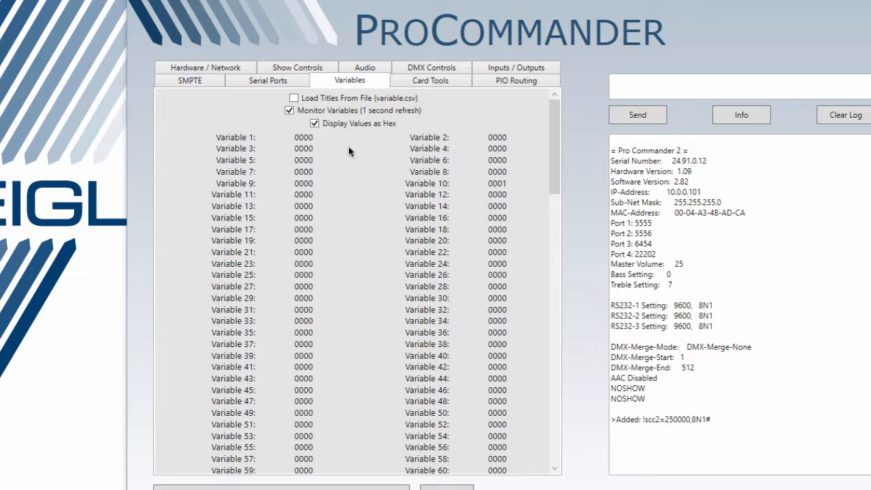
pyautogui.click(318, 123)
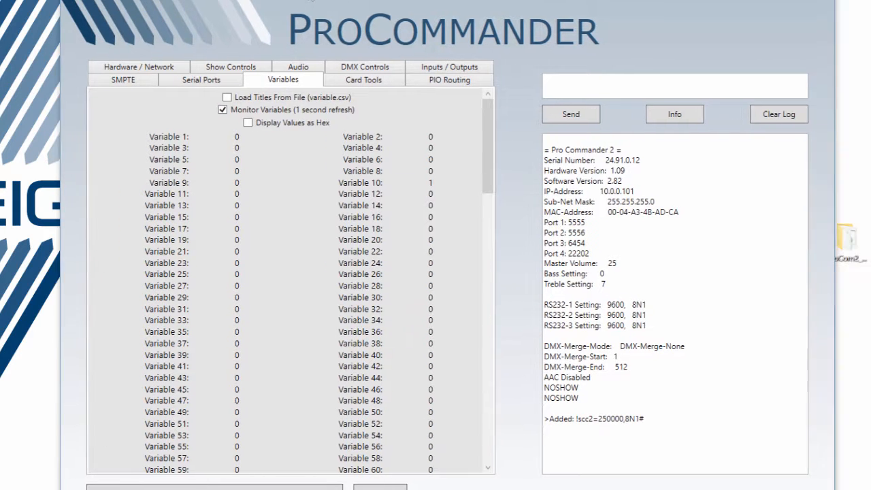
# - Send the command !vmc1=1# to the device and display the monitored variable values as hex
pyautogui.click(591, 85)
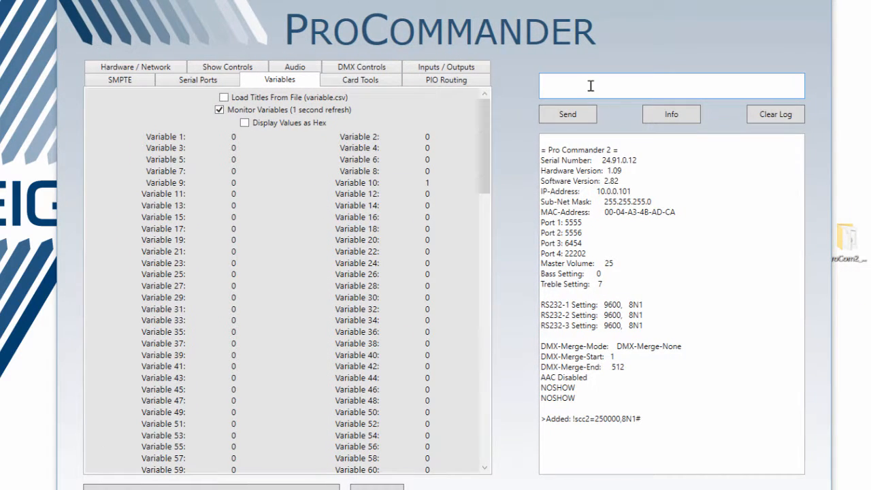
pyautogui.write('!var')
pyautogui.press('BackSpace')
pyautogui.press('BackSpace')
pyautogui.write('mc1=1#')
pyautogui.press('Return')
pyautogui.click(245, 124)
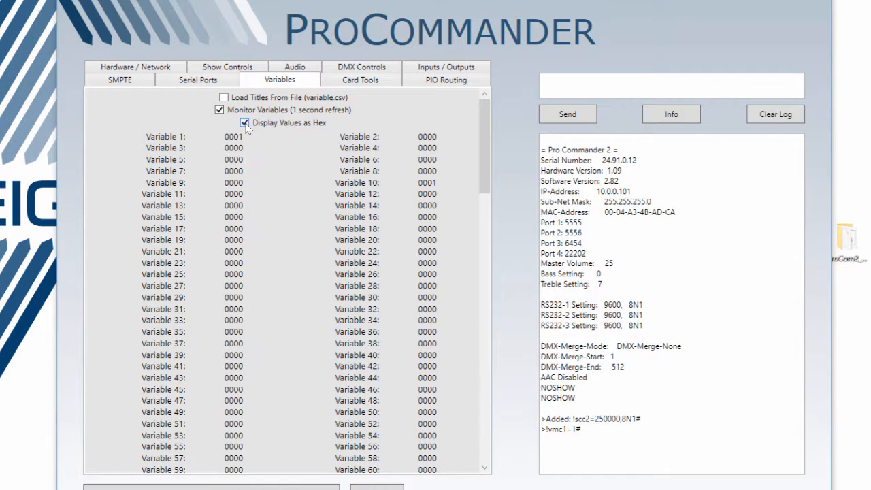
# - Look through the card tools, opening and closing the dialogs for sending a single file and a complete directory
pyautogui.click(360, 80)
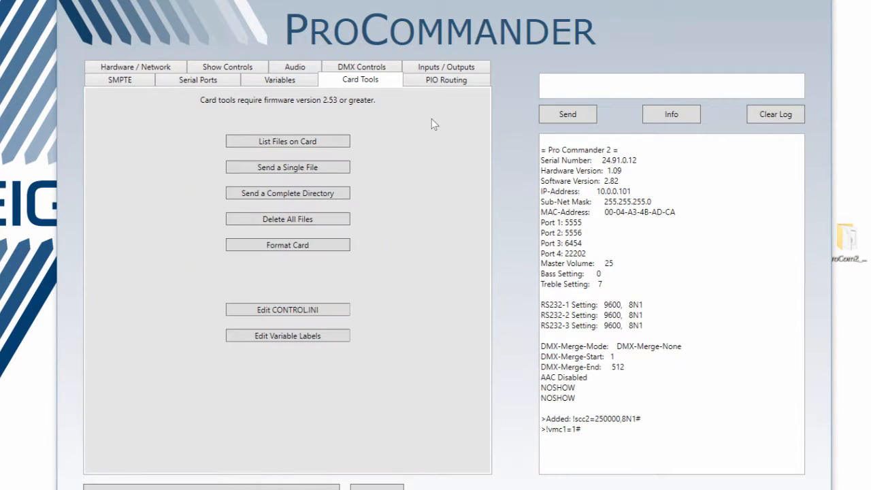
pyautogui.click(318, 164)
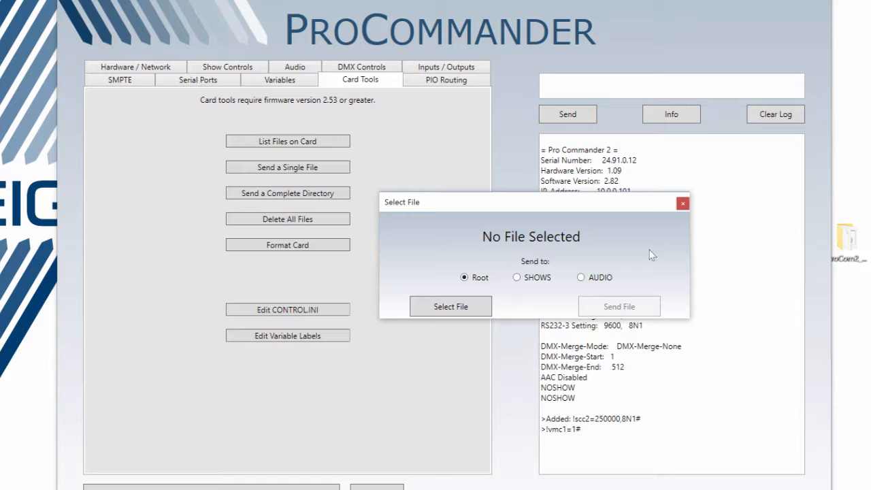
pyautogui.click(682, 203)
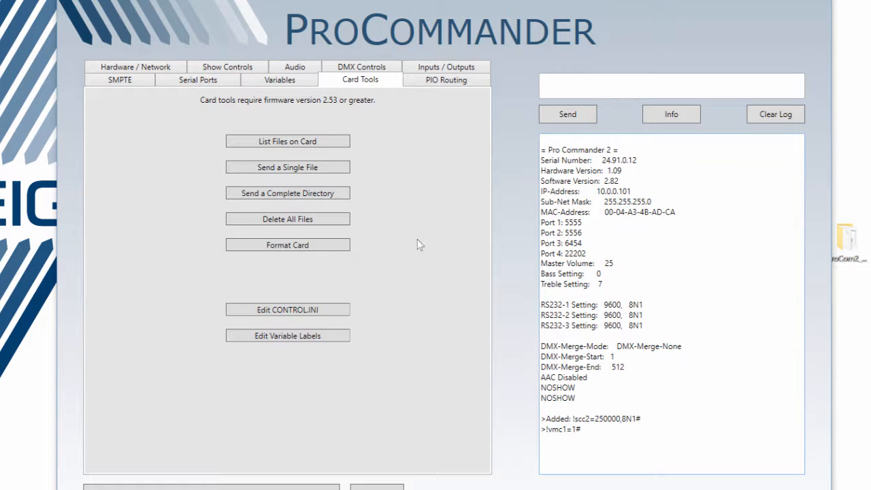
pyautogui.click(292, 196)
pyautogui.click(712, 141)
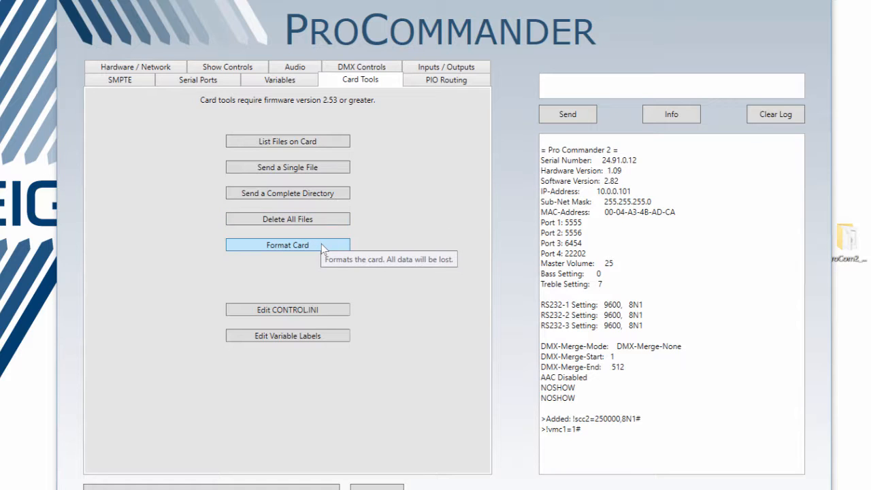
# - Load CONTROL.INI from the device in its editor, transfer it to the local copy, read through it, and close the editor
pyautogui.click(335, 312)
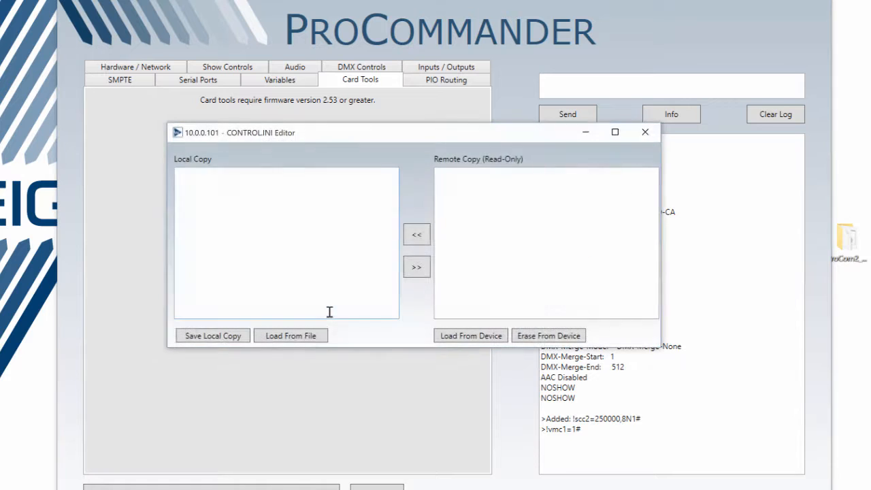
pyautogui.click(472, 338)
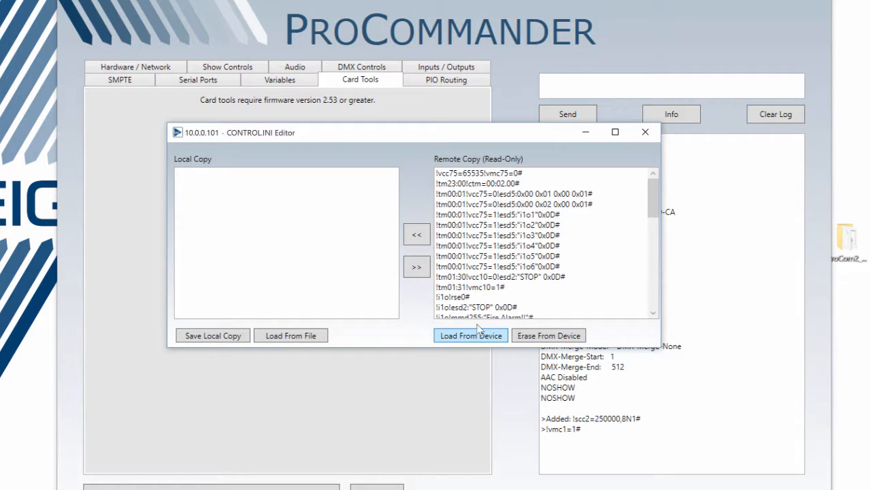
pyautogui.moveTo(652, 194); pyautogui.dragTo(652, 232)
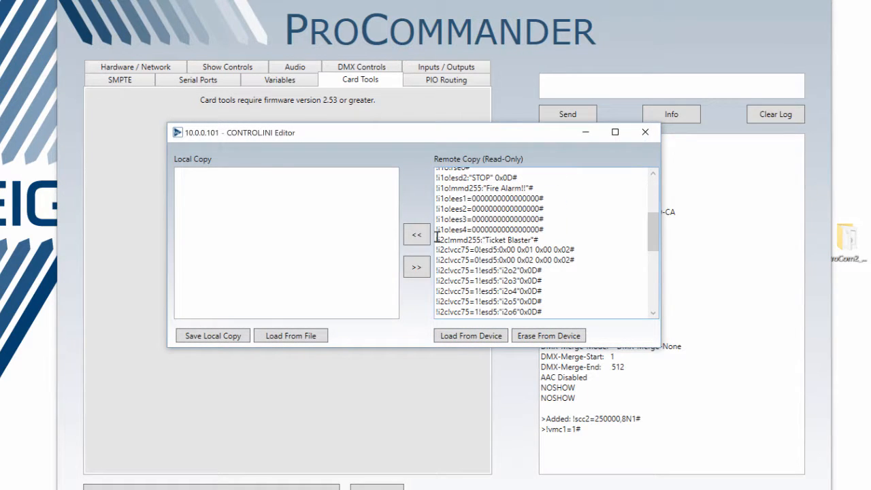
pyautogui.click(418, 238)
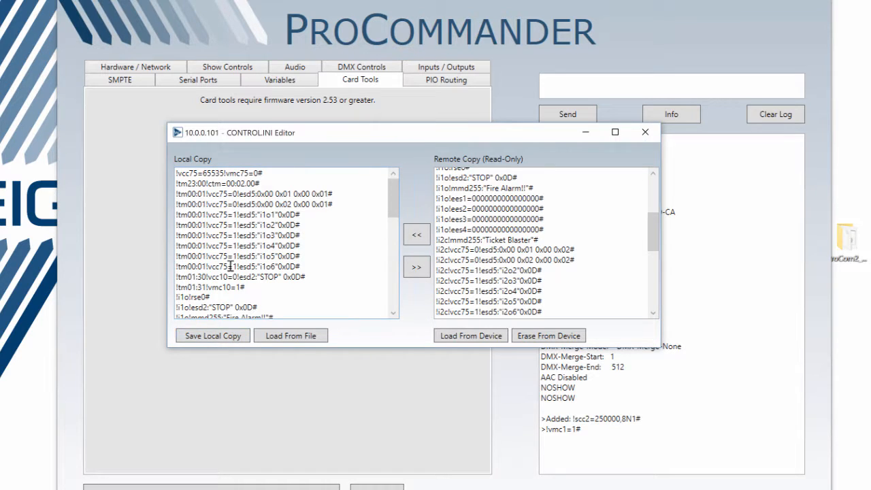
pyautogui.click(250, 246)
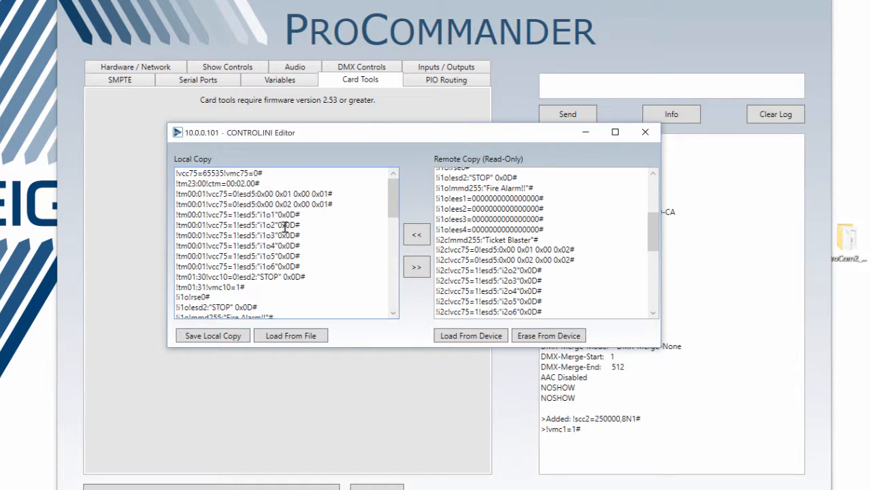
pyautogui.scroll(-1, 378, 225)
pyautogui.moveTo(397, 212); pyautogui.dragTo(394, 267)
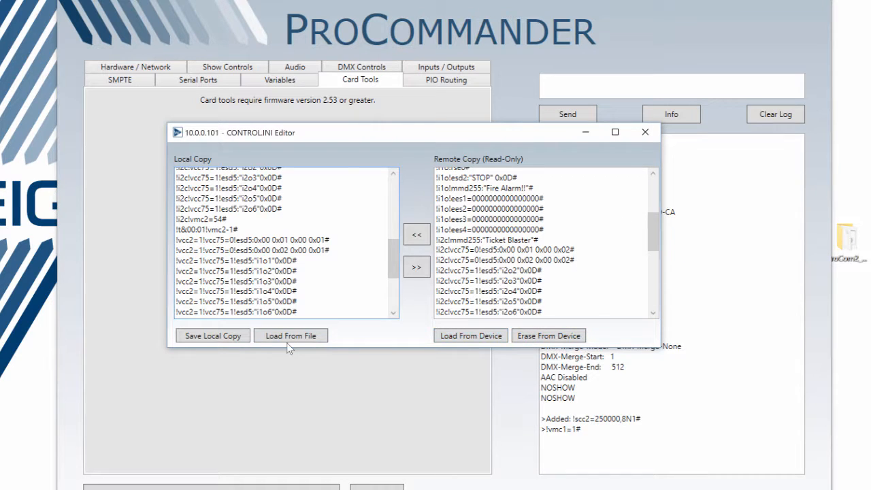
pyautogui.click(646, 132)
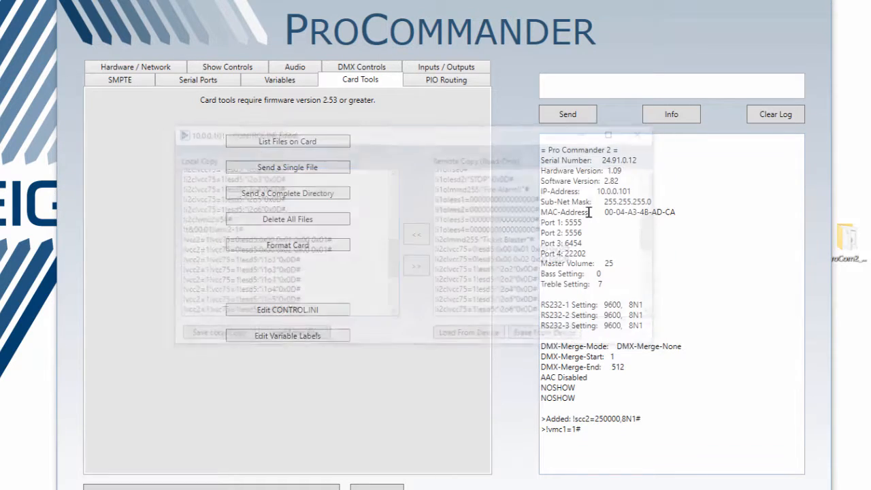
# - Label variables 1 to 4 in the local copy as Popcorn Machine, Nachos, Show Start and E-Stop
pyautogui.click(287, 336)
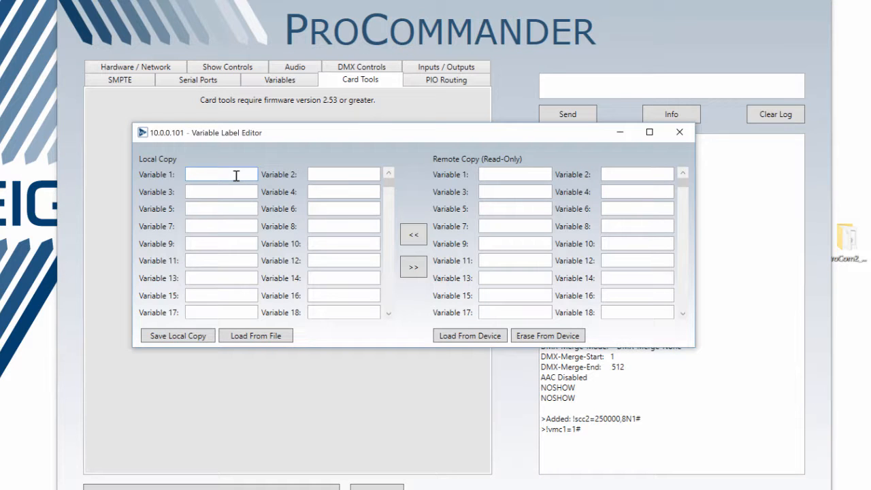
pyautogui.click(680, 132)
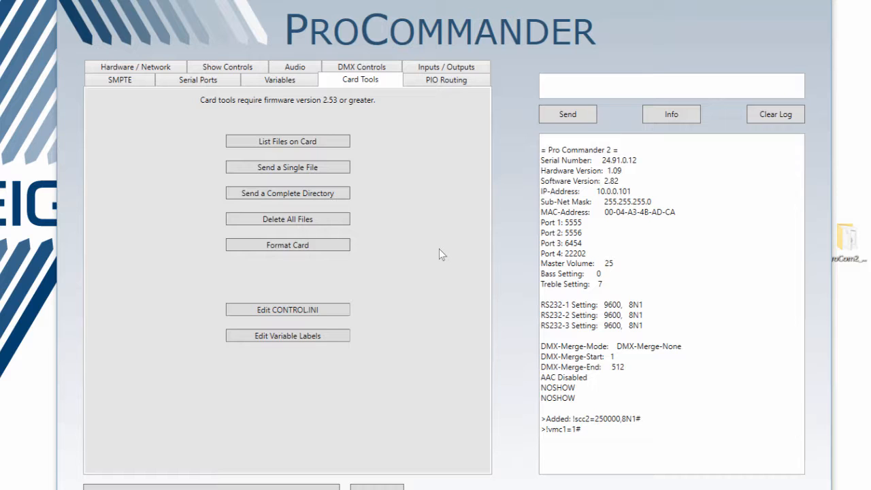
pyautogui.click(295, 338)
pyautogui.click(226, 174)
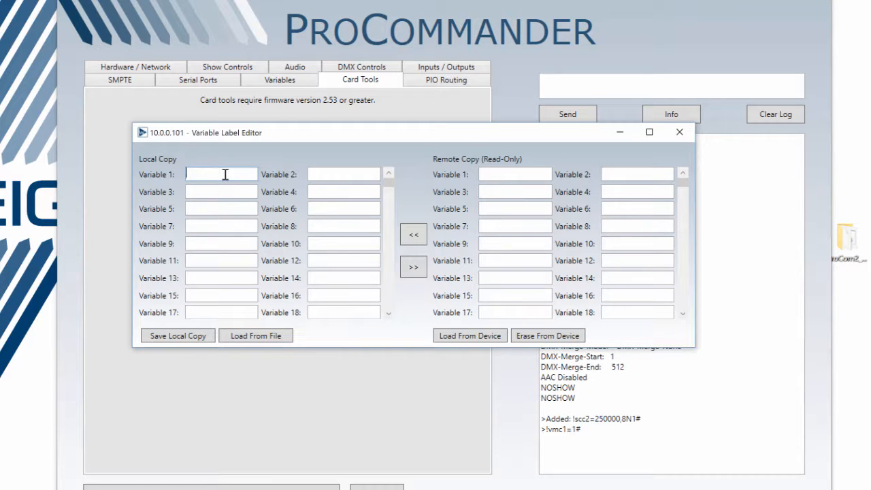
pyautogui.write('Popcorn Machine')
pyautogui.click(320, 177)
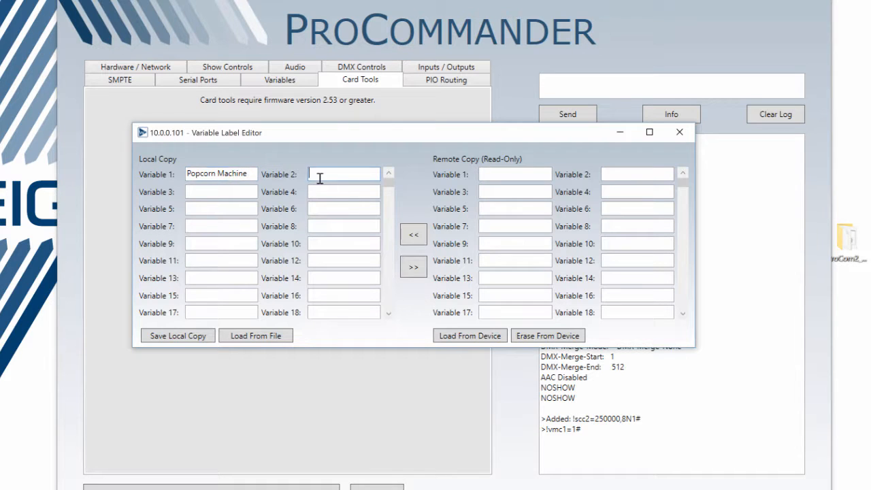
pyautogui.write('Nachos')
pyautogui.click(237, 195)
pyautogui.write('Show Sta')
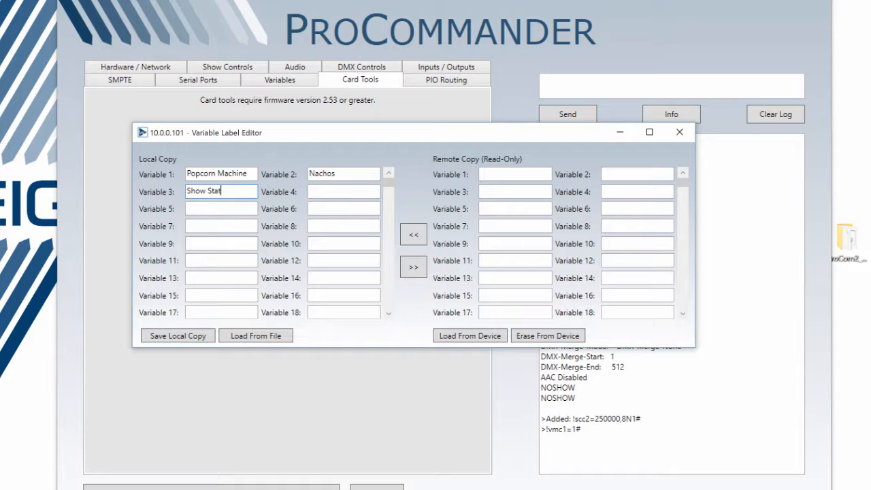
pyautogui.write('rt')
pyautogui.click(312, 191)
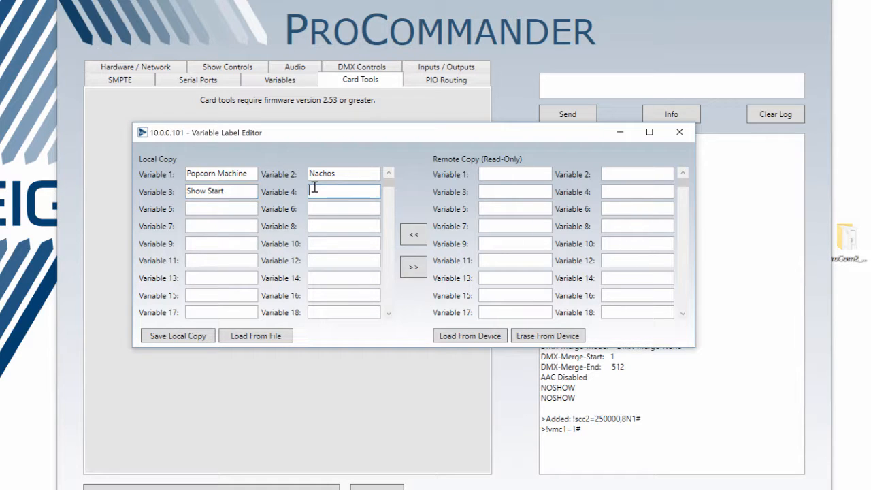
pyautogui.write('E-Stop')
# - Transfer the variable labels to the device with the local copy saved on the Desktop, reload them from the device, and close the label editor
pyautogui.click(416, 267)
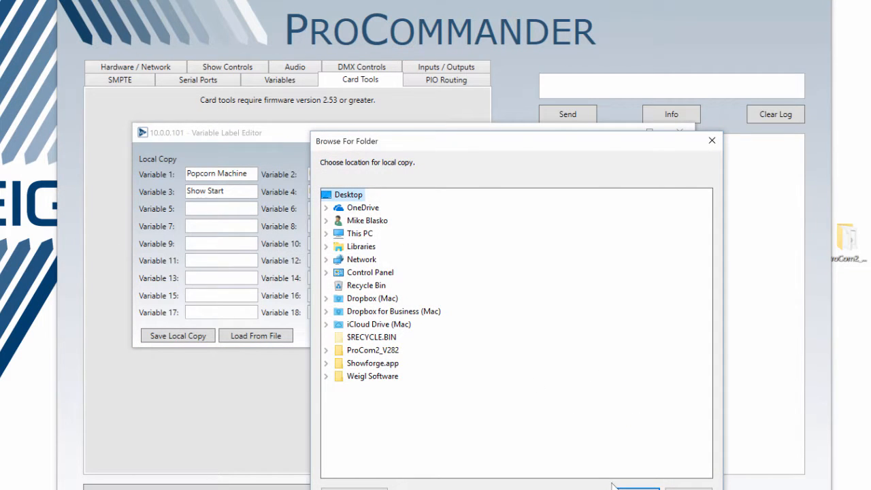
pyautogui.click(635, 489)
pyautogui.click(437, 284)
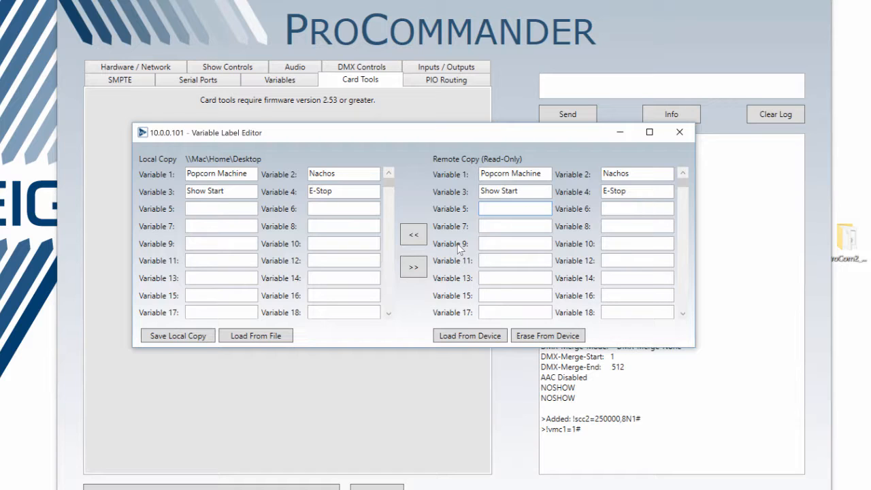
pyautogui.click(494, 337)
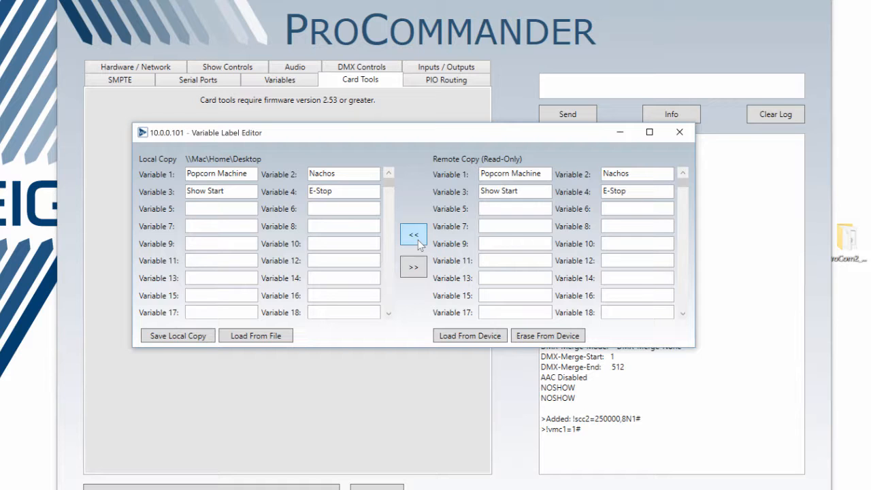
pyautogui.click(679, 133)
# - Load the variable titles from variable.csv and turn on one-second variable monitoring
pyautogui.click(281, 81)
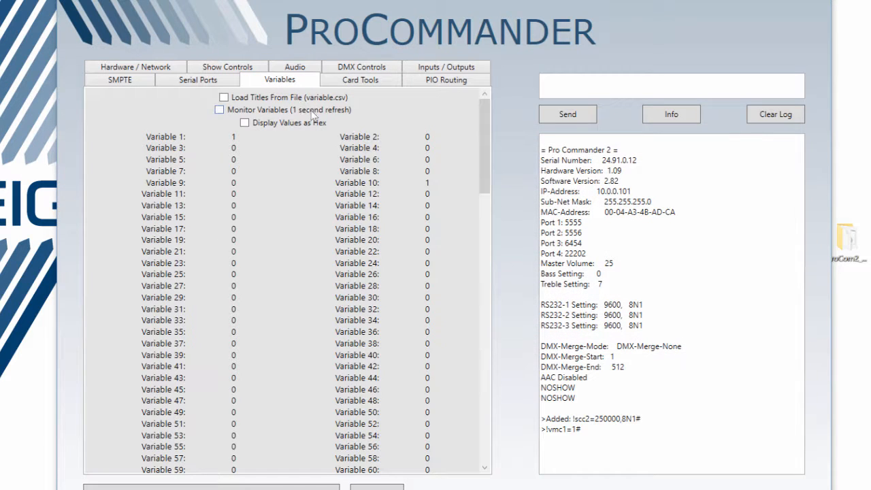
pyautogui.click(224, 97)
pyautogui.click(219, 110)
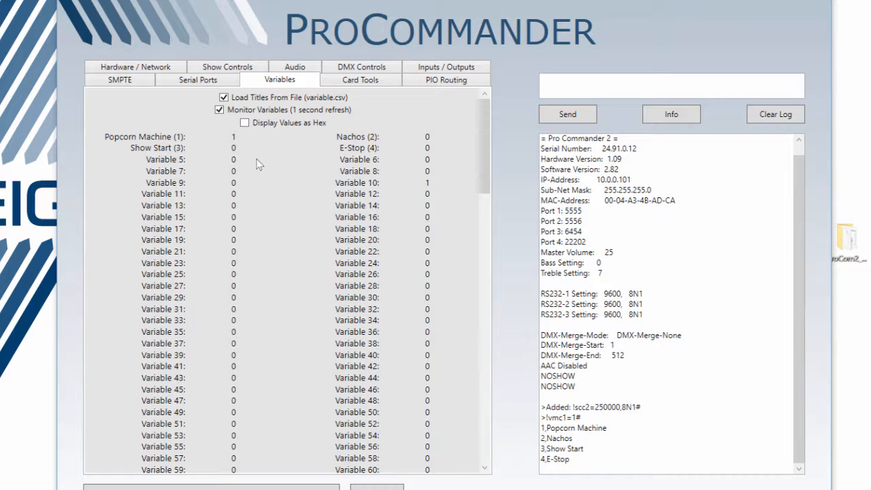
# - Look over the card tools and the device's digital inputs, outputs and analog channel settings
pyautogui.click(388, 83)
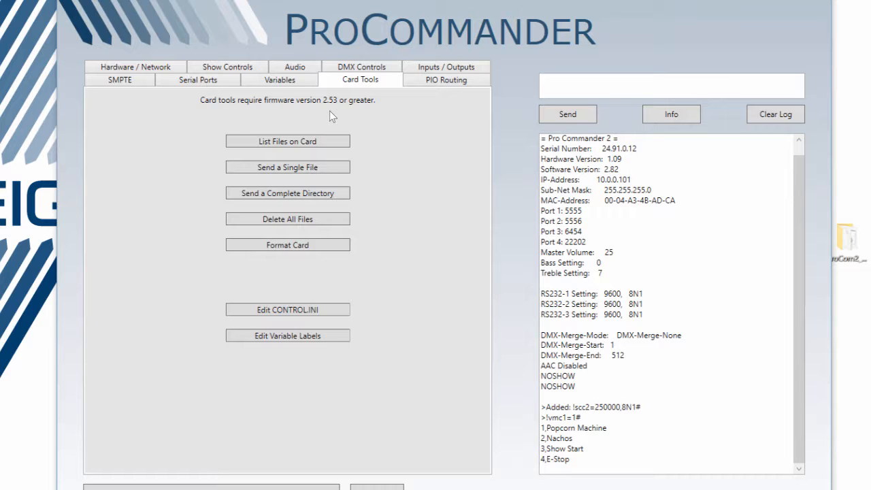
pyautogui.click(440, 72)
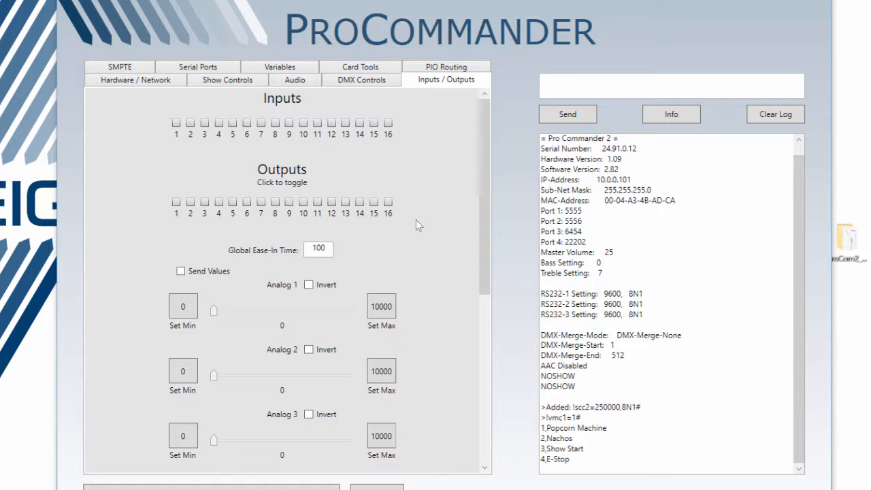
pyautogui.moveTo(482, 196); pyautogui.dragTo(473, 138)
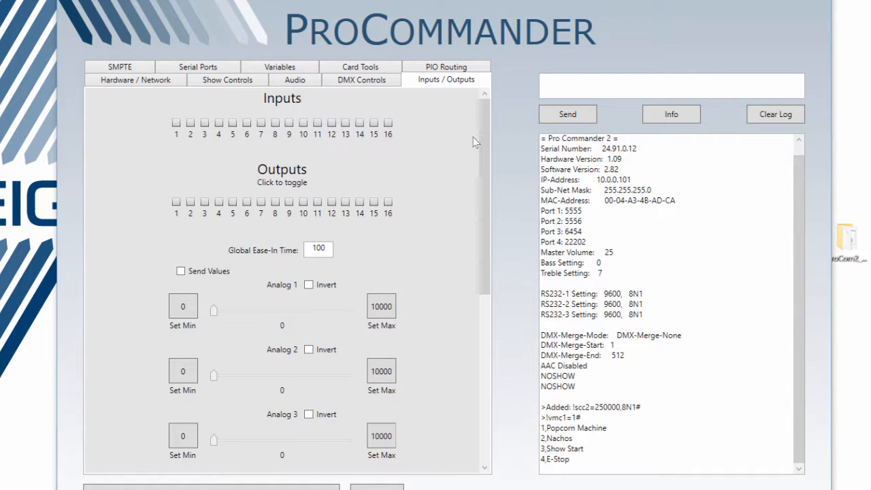
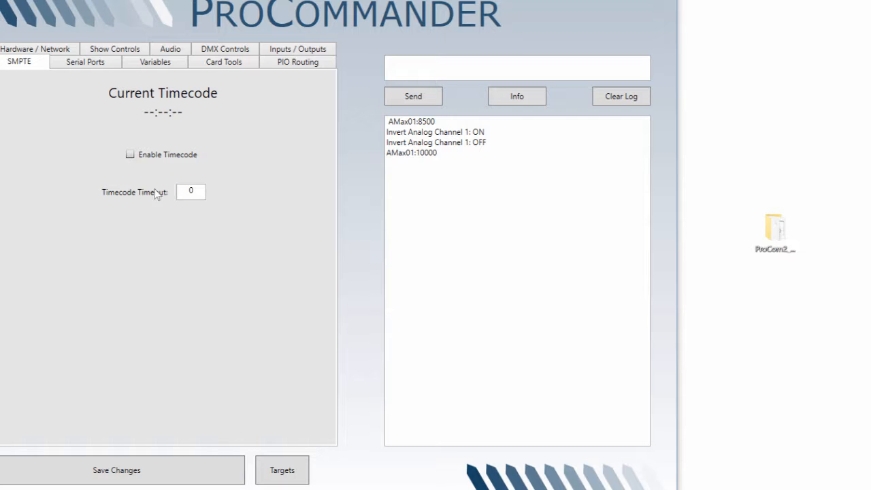
# - Try enabling SMPTE timecode and turn it off again, and look through the available DMX merge modes
pyautogui.click(130, 155)
pyautogui.click(128, 155)
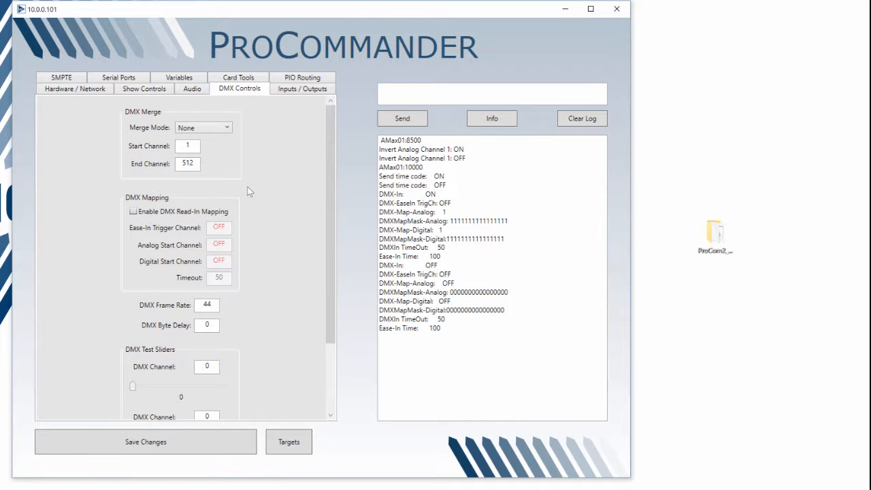
pyautogui.click(221, 128)
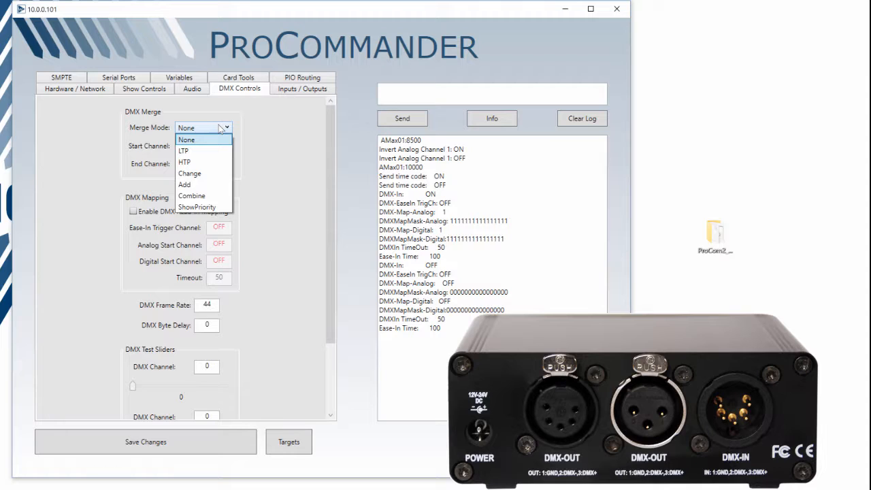
pyautogui.click(259, 151)
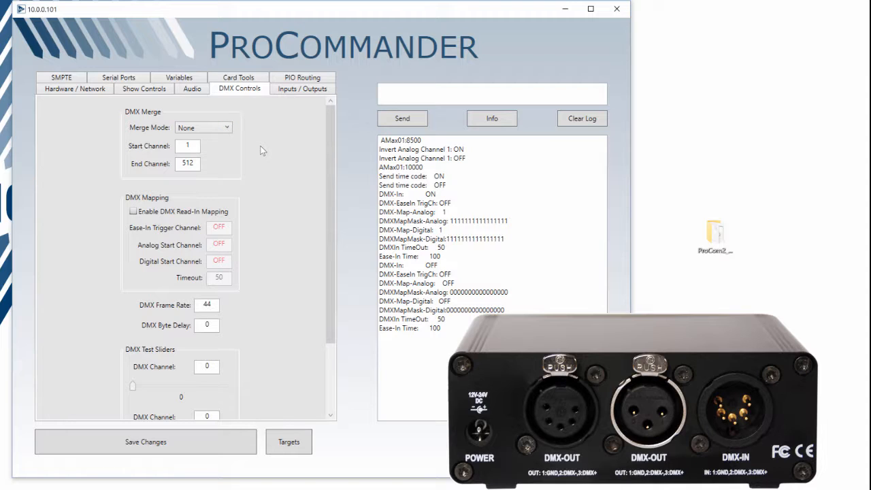
# - Enable DMX read-in mapping with analog start channel 4, digital start channel 15 and ease-in trigger channel 1
pyautogui.click(133, 212)
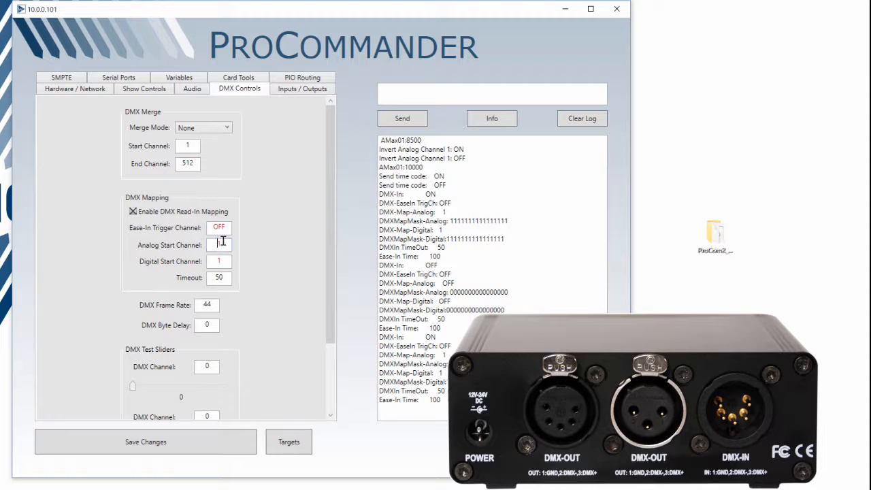
pyautogui.write('4')
pyautogui.press('Tab')
pyautogui.write('15')
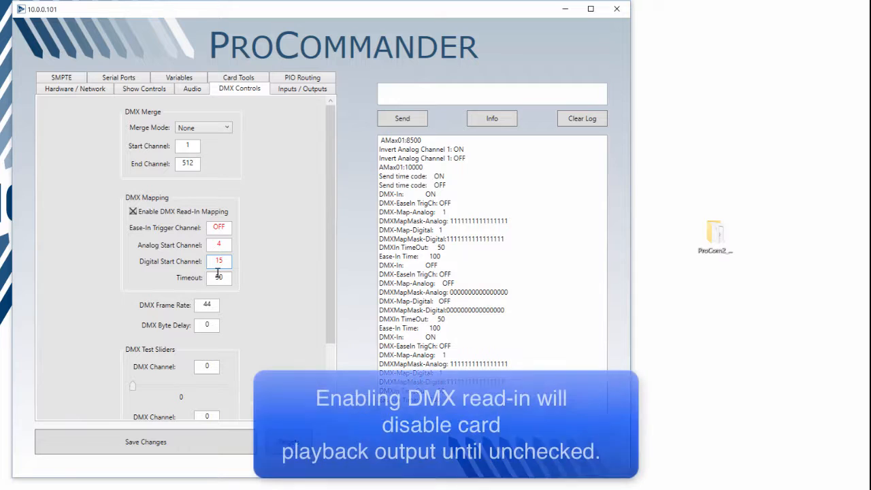
pyautogui.click(223, 227)
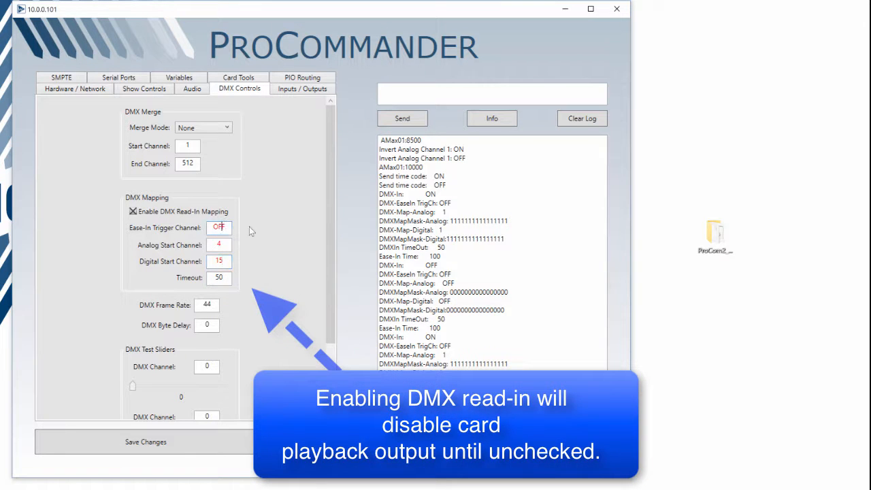
pyautogui.press('BackSpace')
pyautogui.press('BackSpace')
pyautogui.press('BackSpace')
pyautogui.write('1')
# - Assign DMX channel 5 to the first DMX test slider and try moving the slider
pyautogui.scroll(-3, 287, 263)
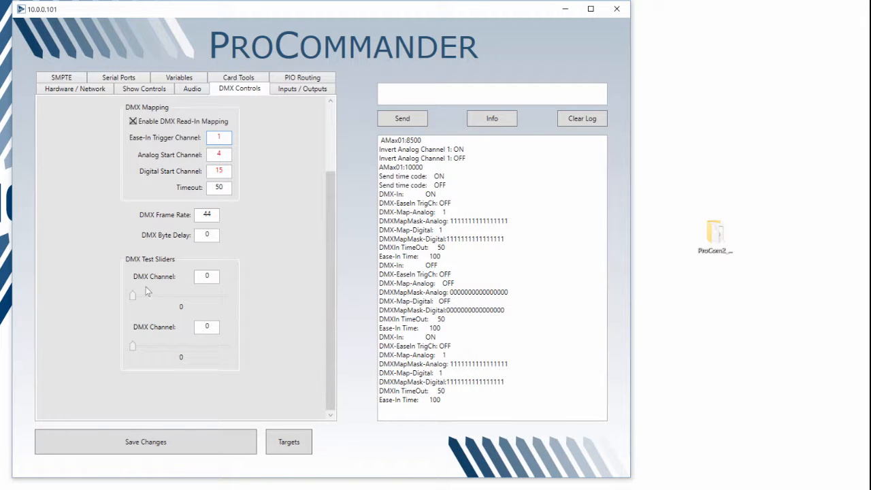
pyautogui.click(207, 277)
pyautogui.write('5')
pyautogui.moveTo(134, 295)
pyautogui.mouseDown()
pyautogui.moveTo(110, 298)
pyautogui.moveTo(235, 295)
pyautogui.moveTo(128, 296)
pyautogui.mouseUp()
# - View the ProIO address routing and highlight the device's IP address in the hardware and network settings
pyautogui.click(302, 80)
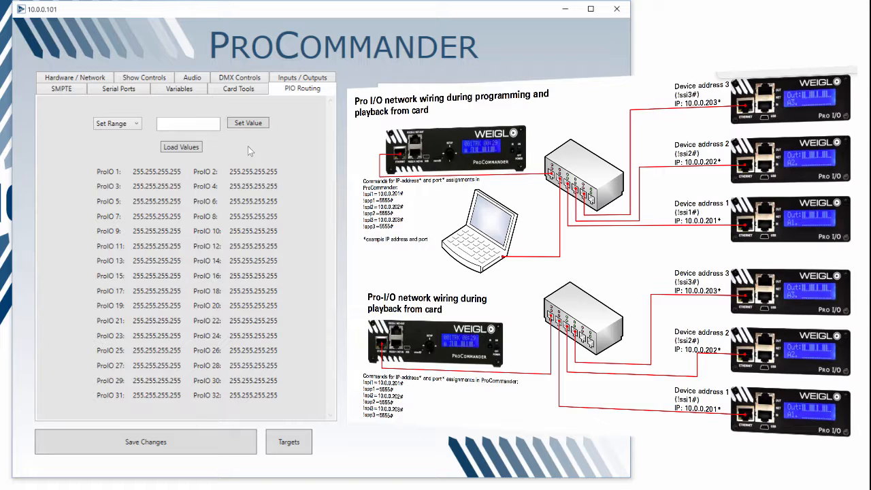
pyautogui.click(74, 77)
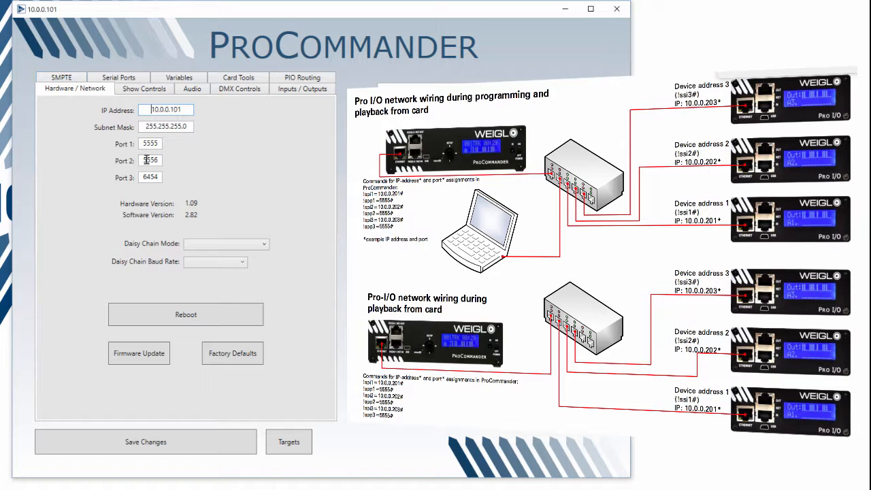
pyautogui.doubleClick(152, 109)
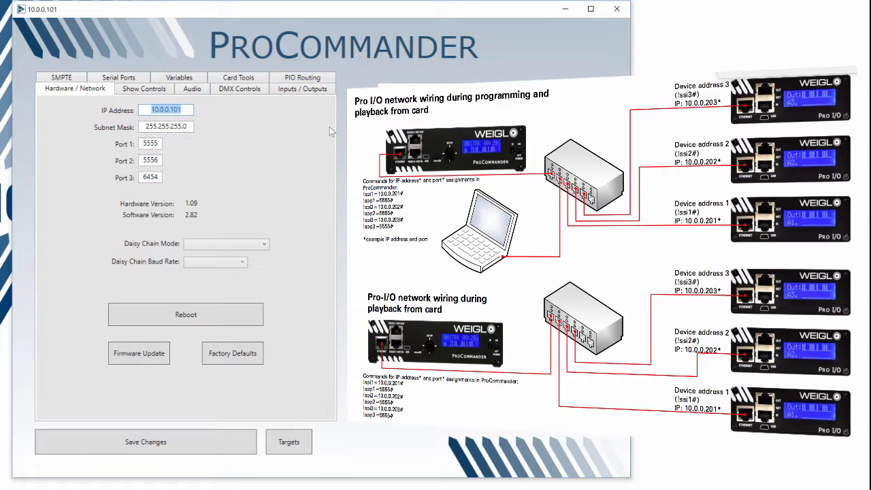